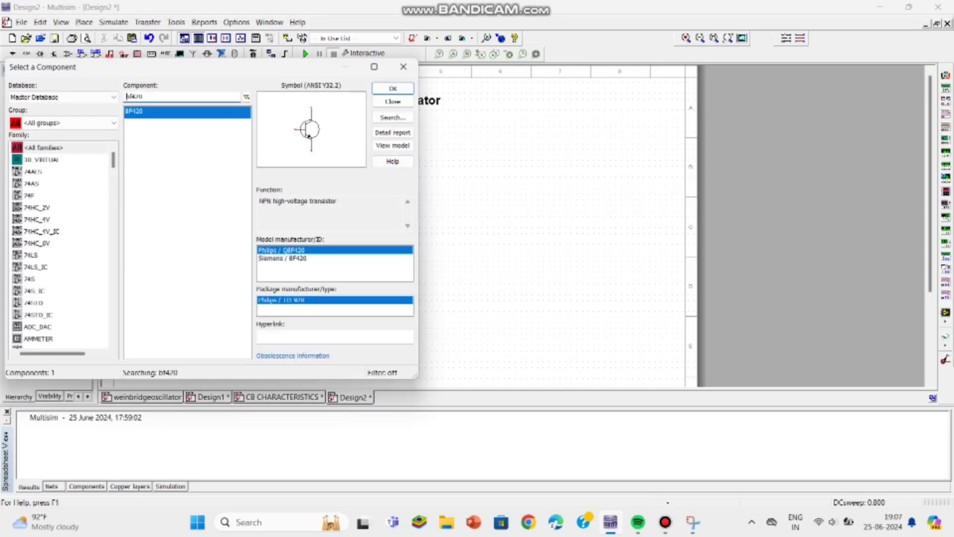
Place a vertical 10 kΩ resistor from the Basic group below and to the left of transistor Q1
drag(126, 97, 142, 96)
key(BackSpace)
click(64, 122)
key(Return)
text(4.7k)
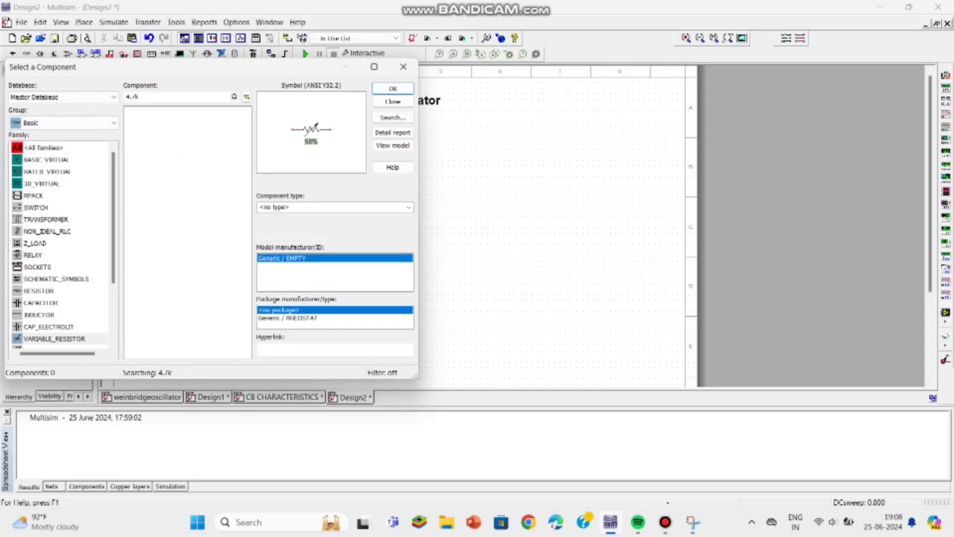
key(BackSpace)
key(BackSpace)
key(BackSpace)
key(BackSpace)
text(10k)
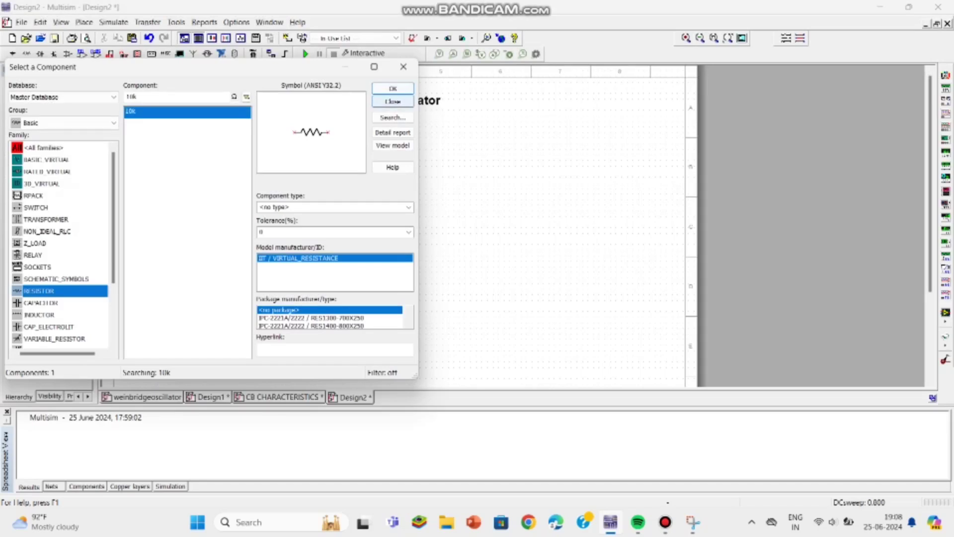
click(392, 89)
key(ctrl+r)
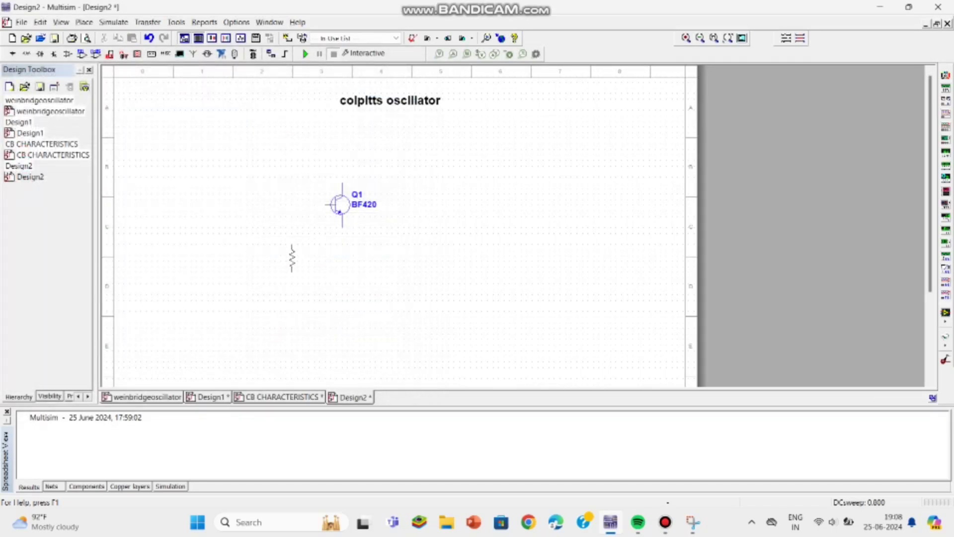
click(275, 263)
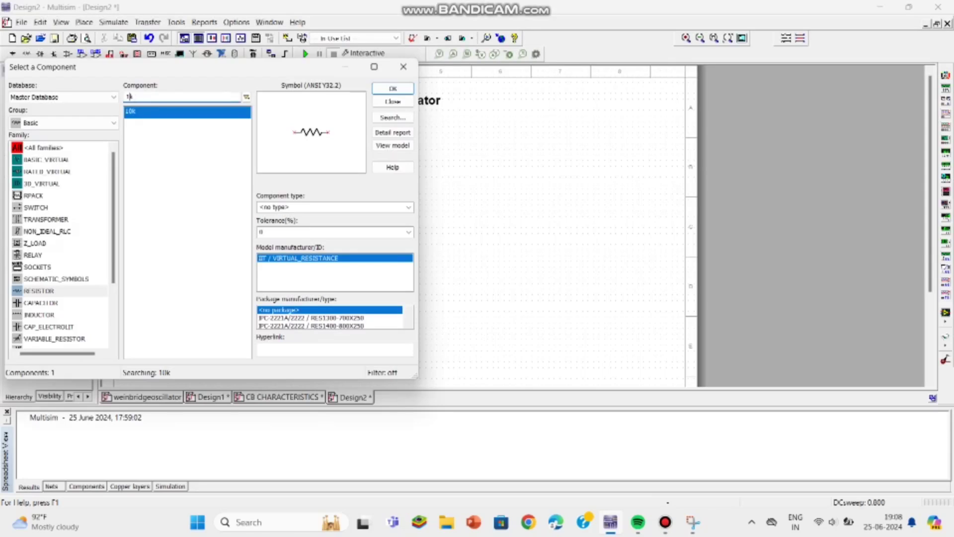
Place a vertical 47 kΩ resistor directly above the 10 kΩ resistor
key(BackSpace)
text(4.7)
click(393, 88)
key(ctrl+r)
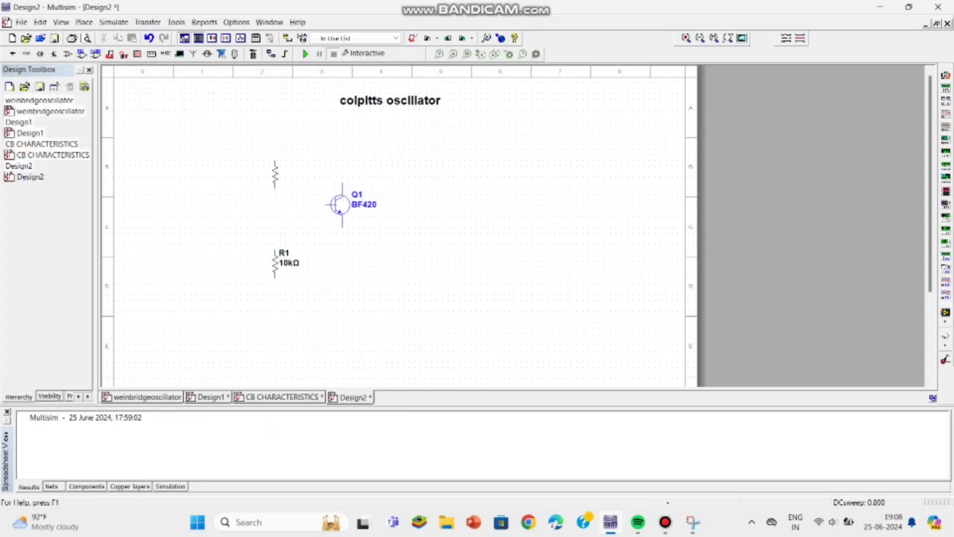
click(275, 179)
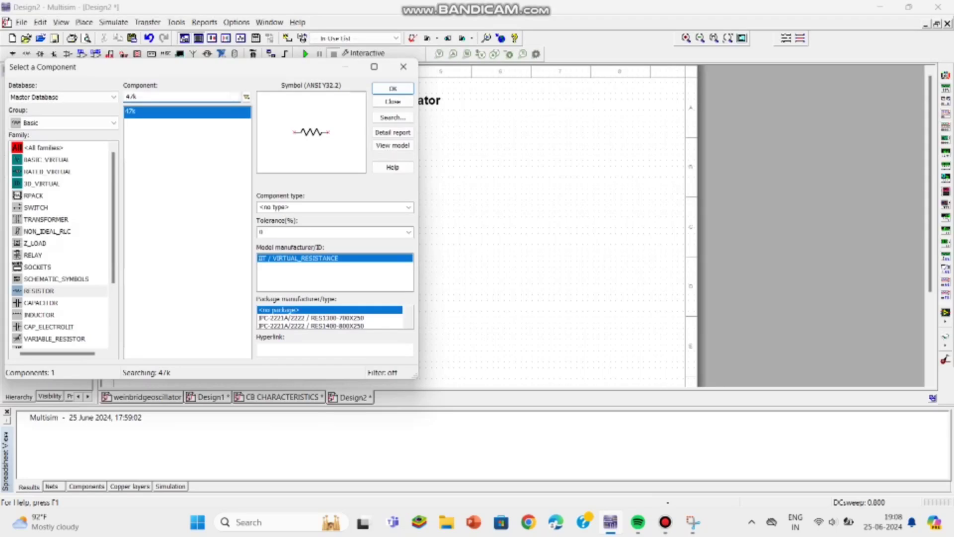
Place a vertical 1.8 kΩ resistor above transistor Q1 and move the transistor farther down
key(BackSpace)
key(BackSpace)
key(BackSpace)
text(1.8k)
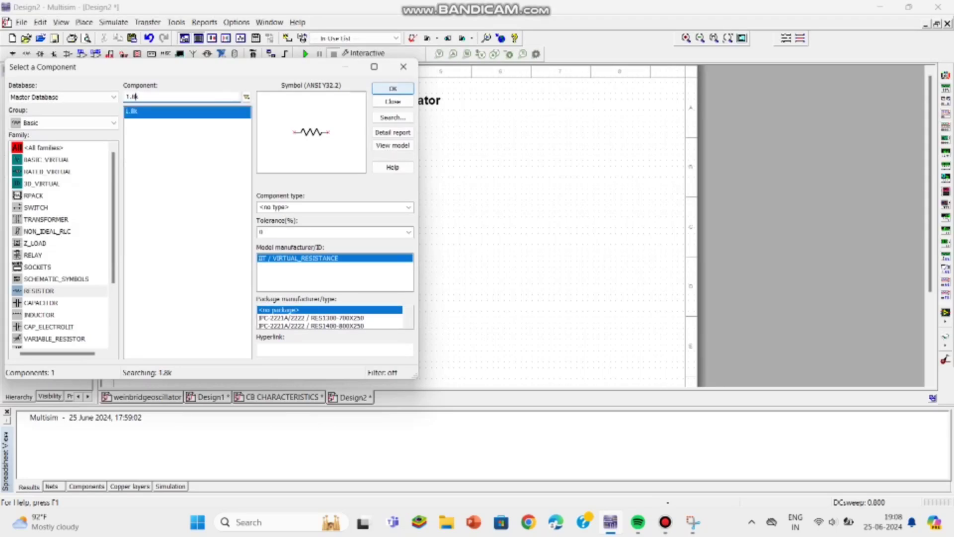
key(Return)
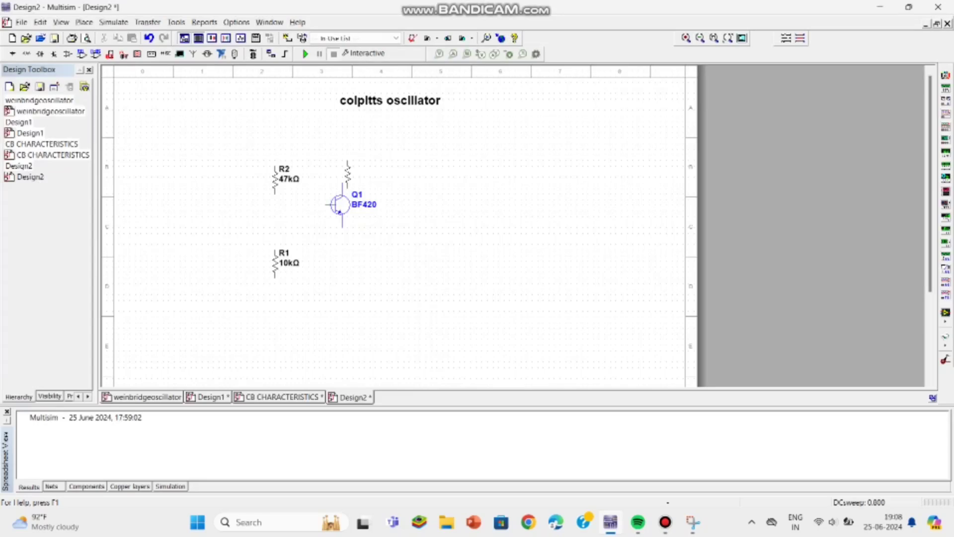
click(342, 163)
click(404, 67)
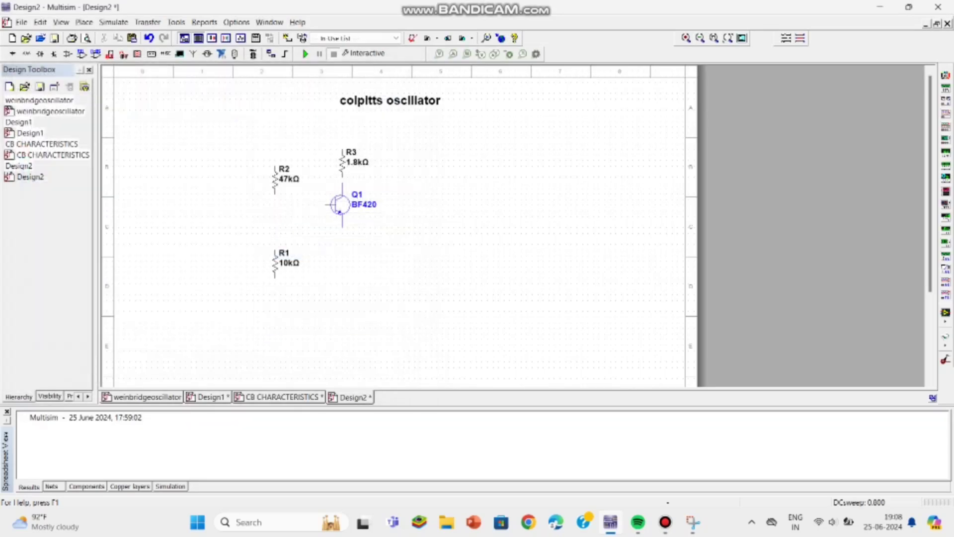
drag(340, 204, 343, 226)
Place a vertical 560 Ω resistor below transistor Q1 and move the 10 kΩ resistor down roughly level with it
click(84, 22)
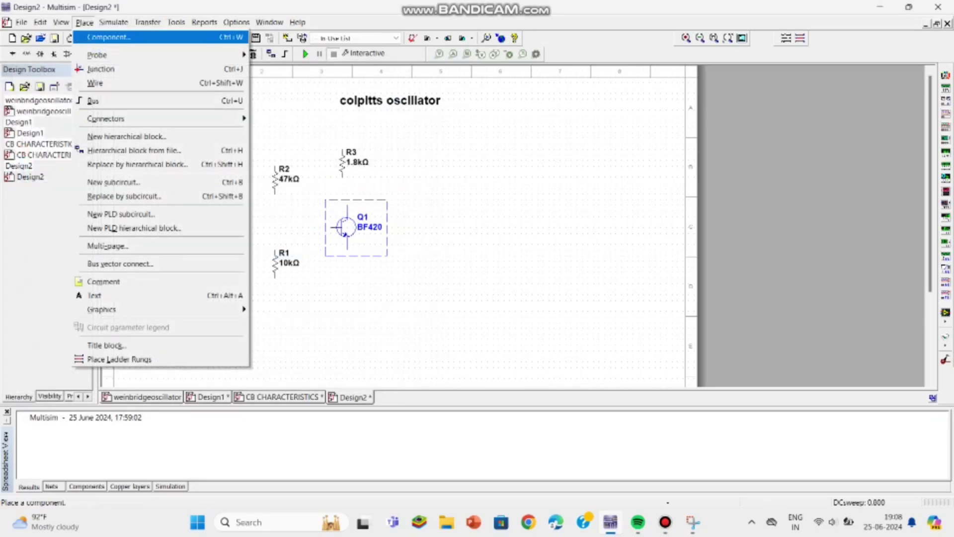
key(Return)
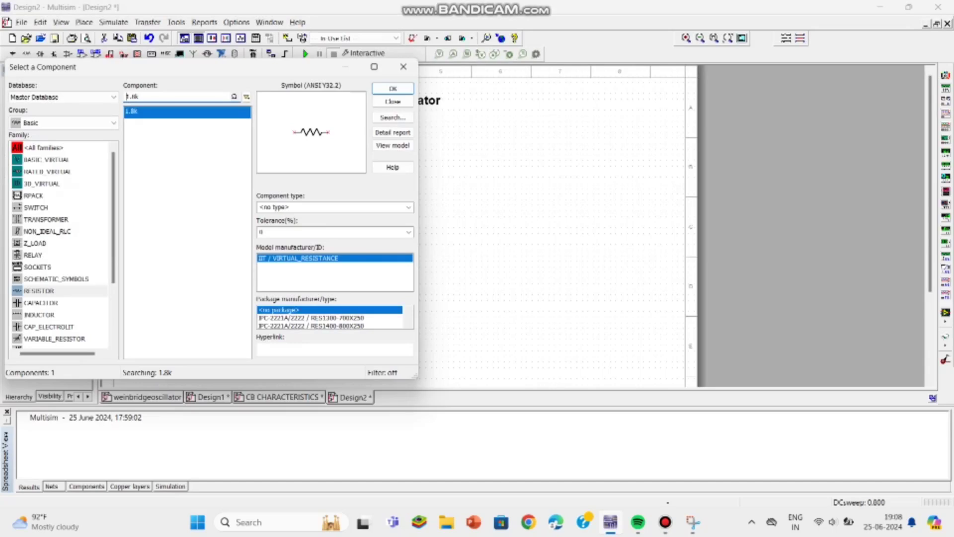
key(Delete)
key(Delete)
key(Delete)
key(Delete)
text(56k0)
key(BackSpace)
click(392, 88)
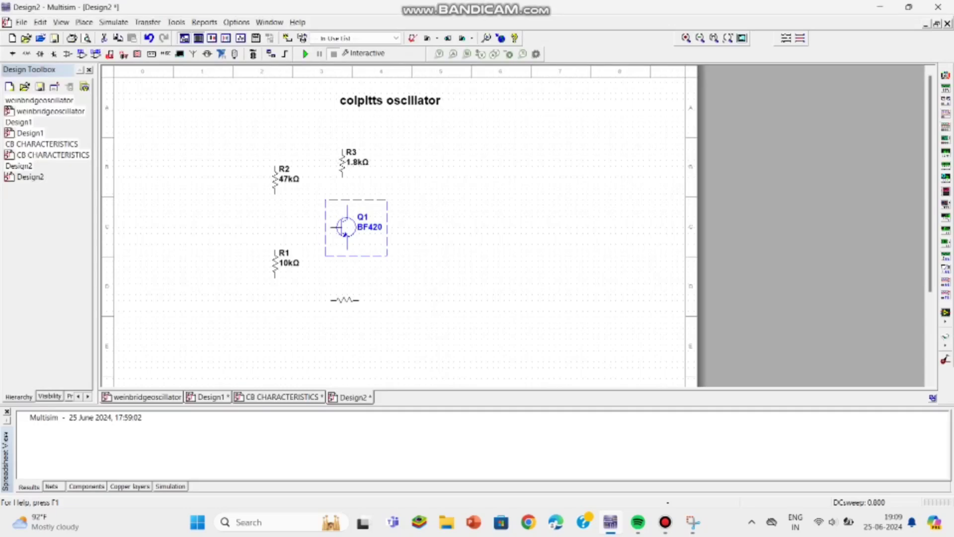
key(ctrl+r)
click(348, 297)
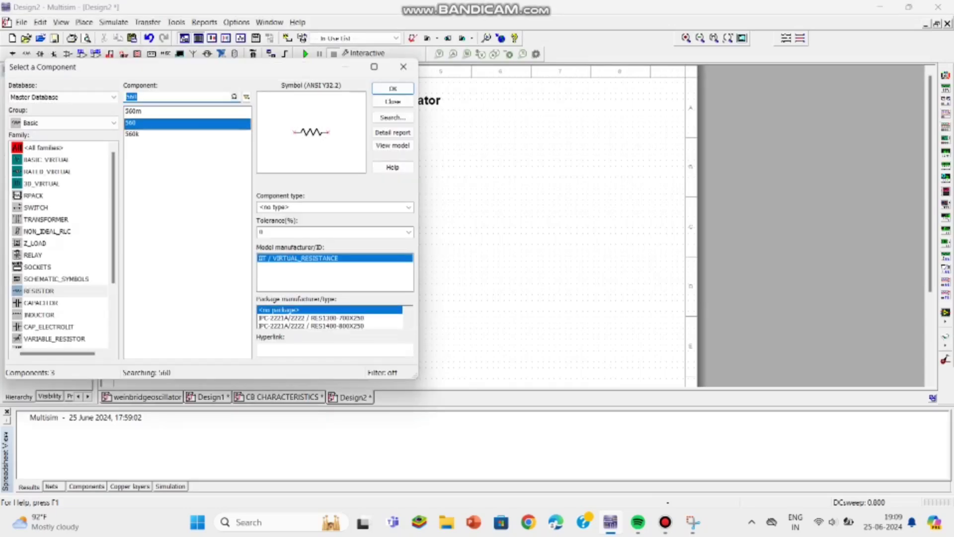
click(403, 67)
click(363, 296)
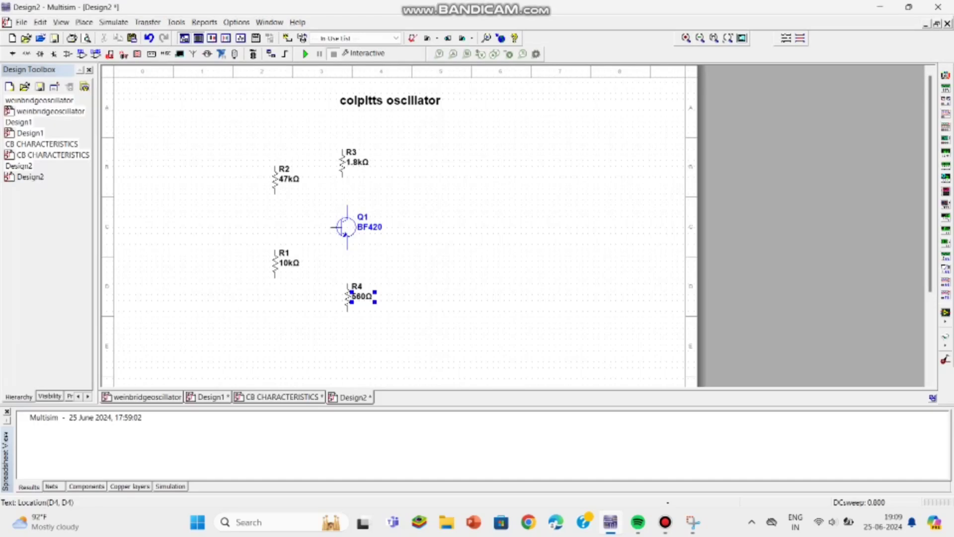
drag(275, 263, 275, 290)
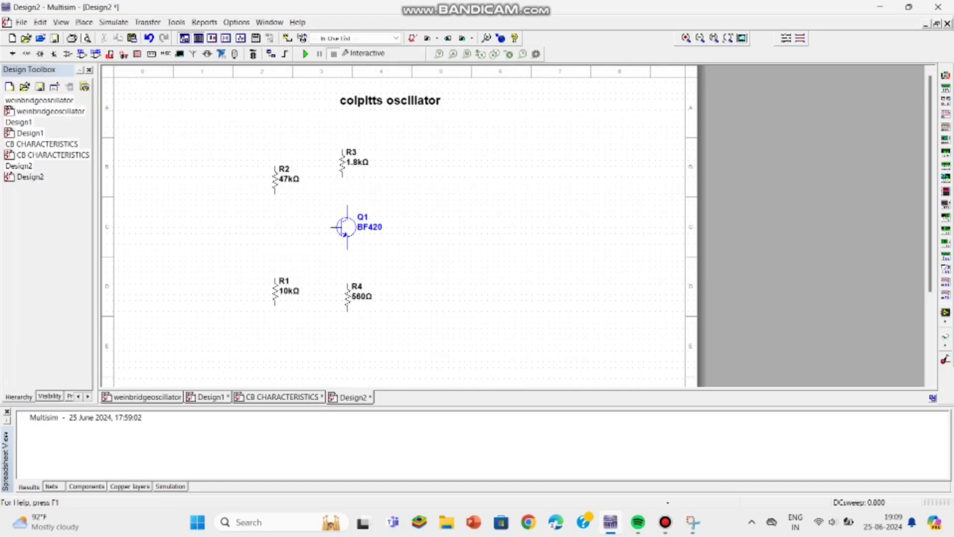
Place two horizontal 1 µF capacitors, one left of the bias resistors and one to the upper right of transistor Q1
click(84, 22)
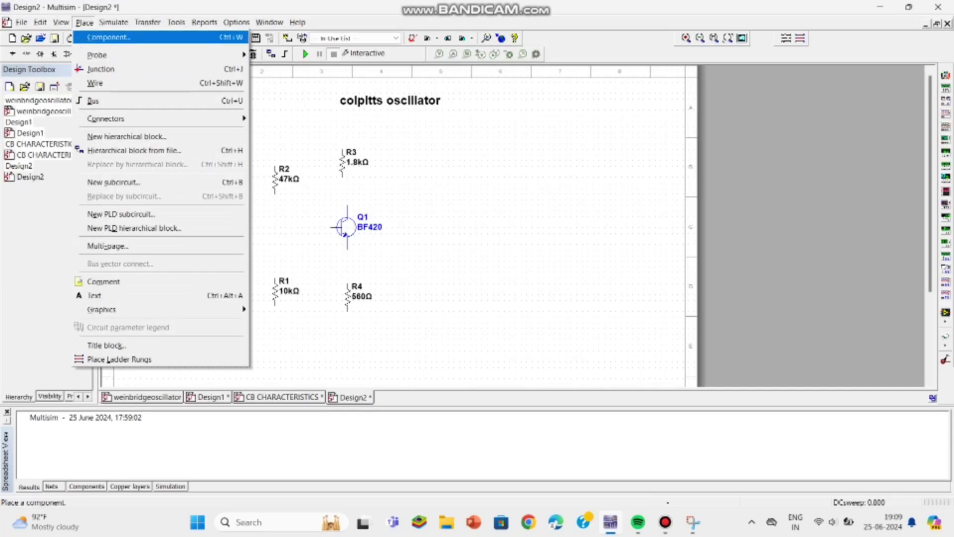
click(108, 37)
click(41, 302)
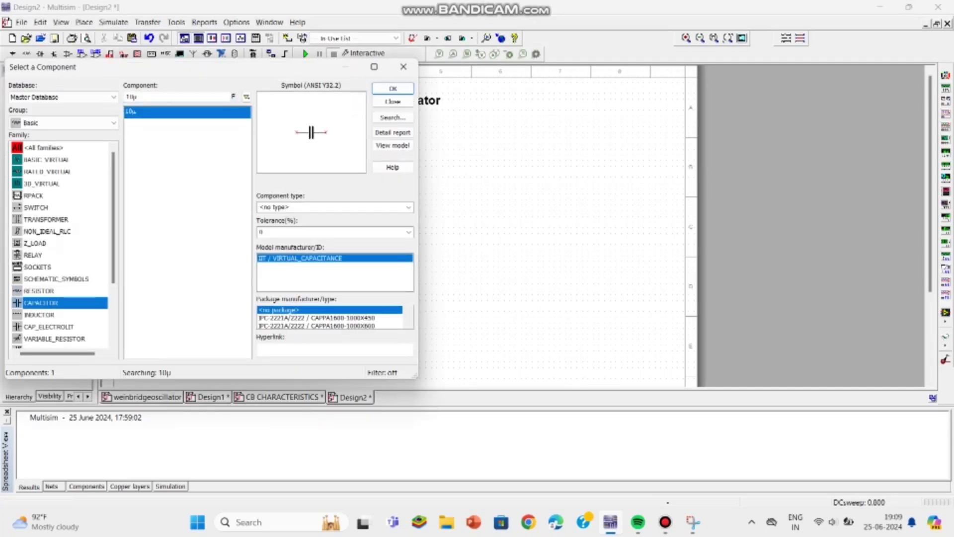
click(134, 97)
key(BackSpace)
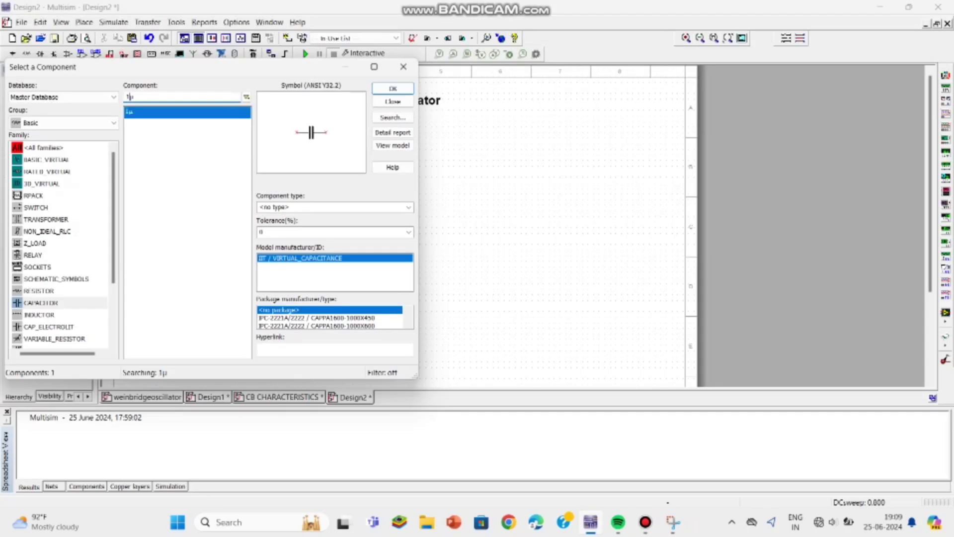
key(Return)
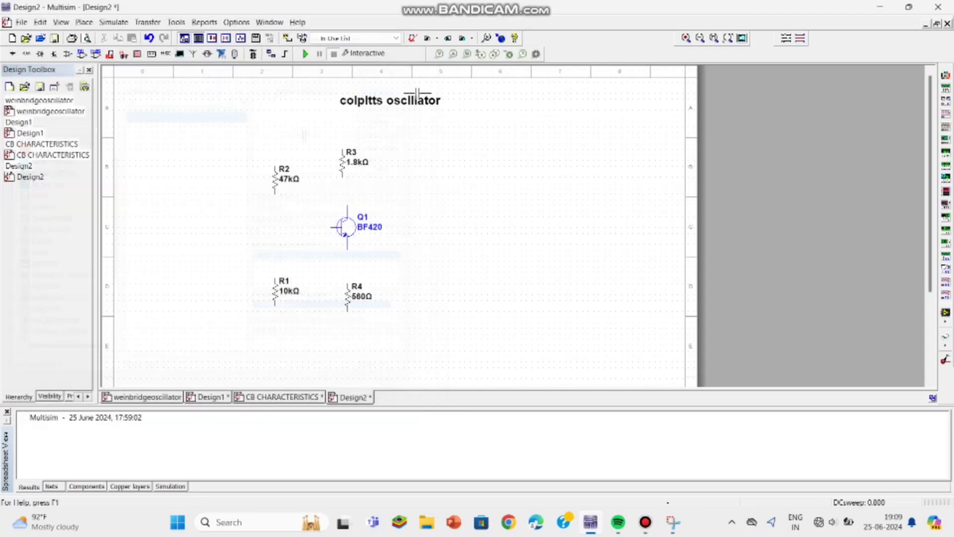
click(216, 244)
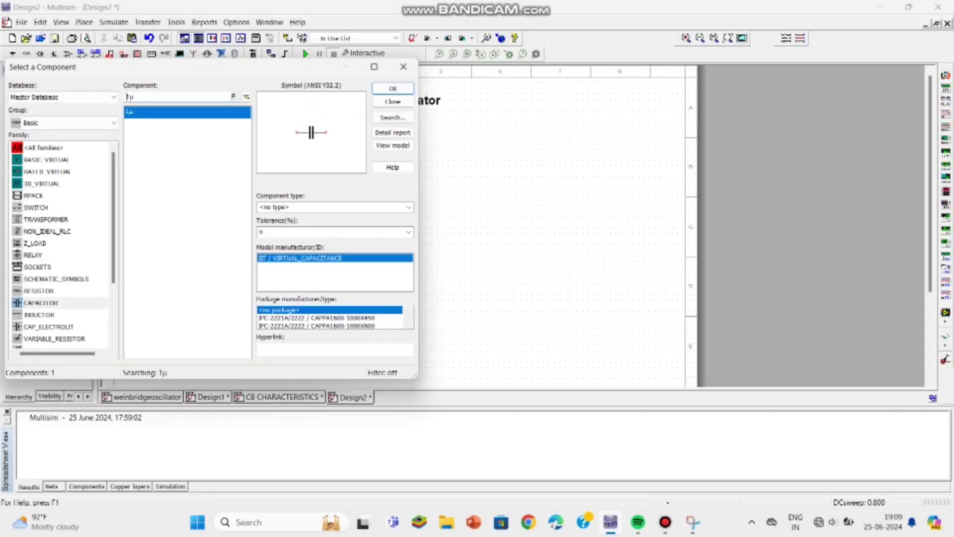
click(392, 89)
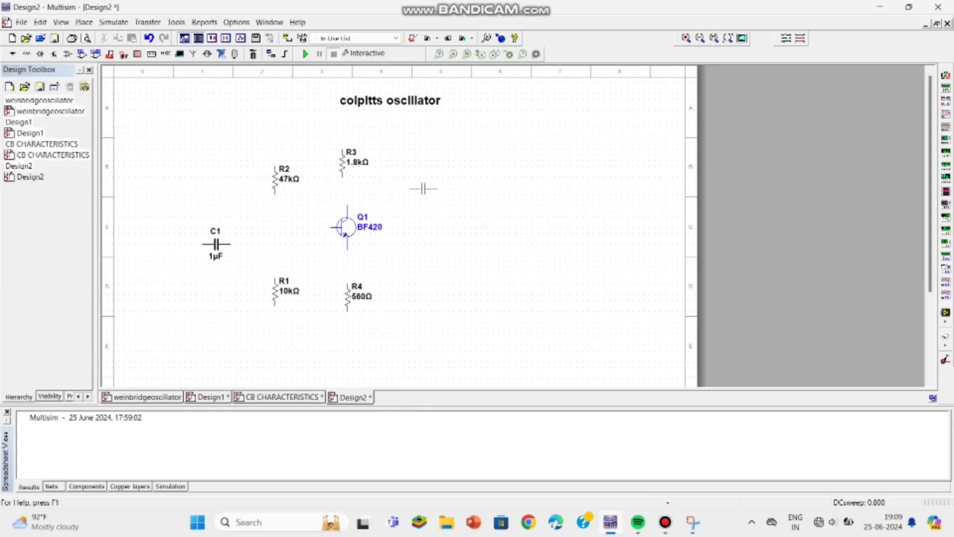
click(423, 189)
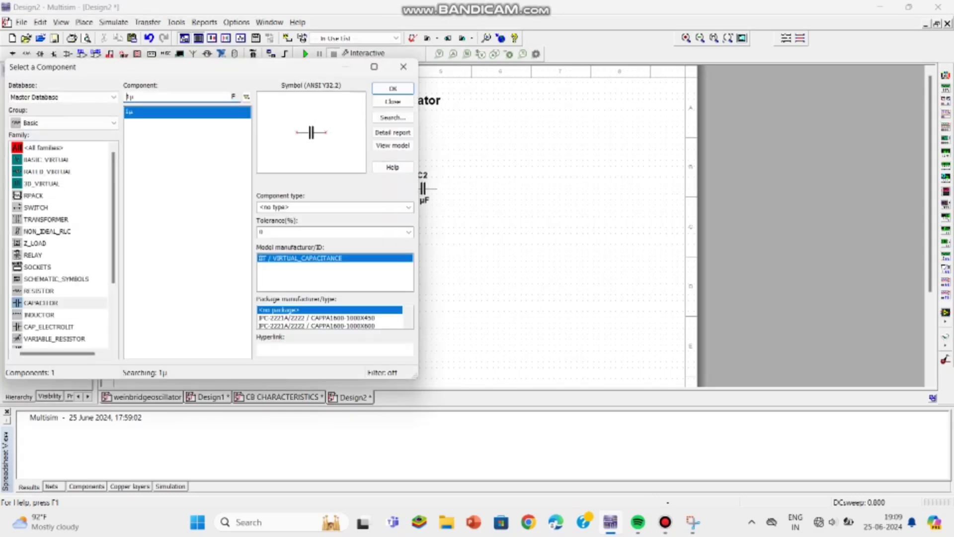
Place two horizontal 0.001 µF capacitors, one below the other, to the right of the transistor stage
text(0.00)
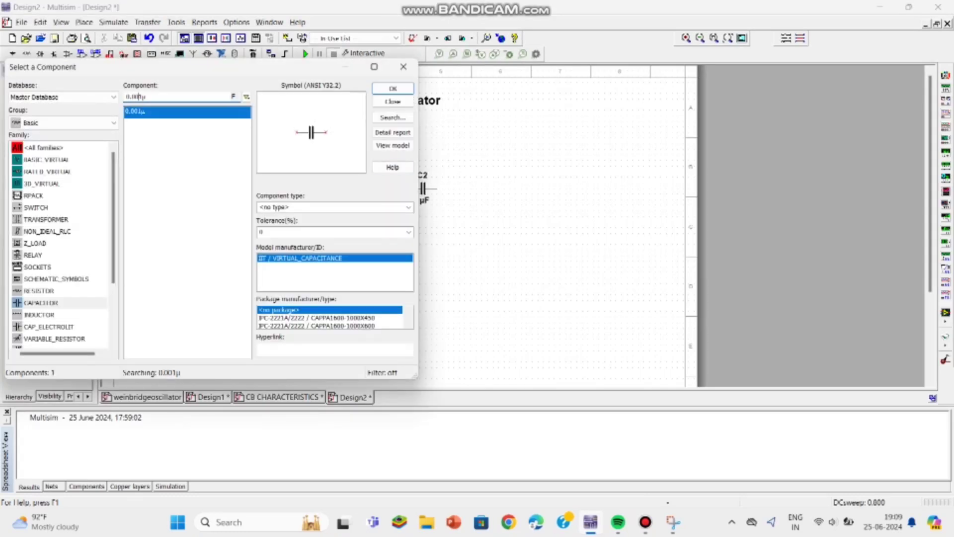
click(392, 88)
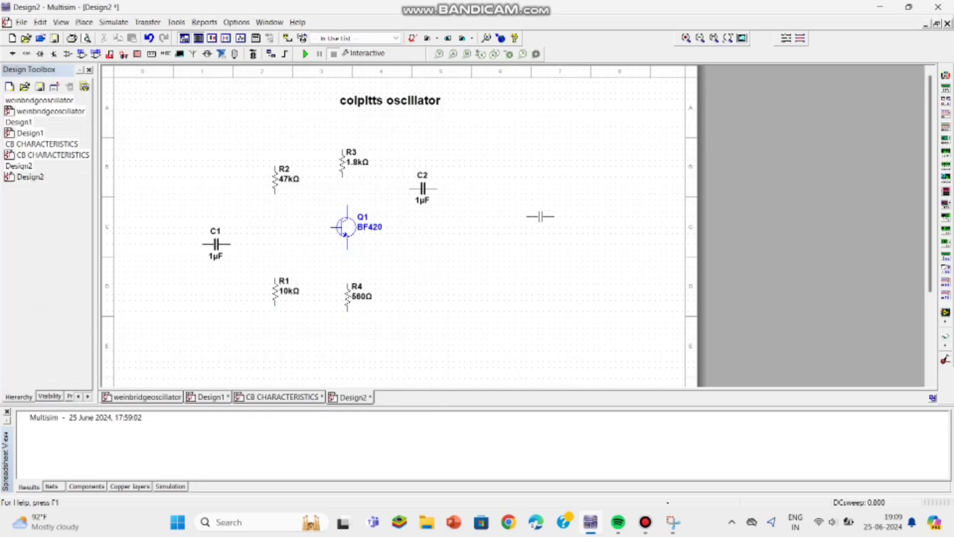
click(546, 222)
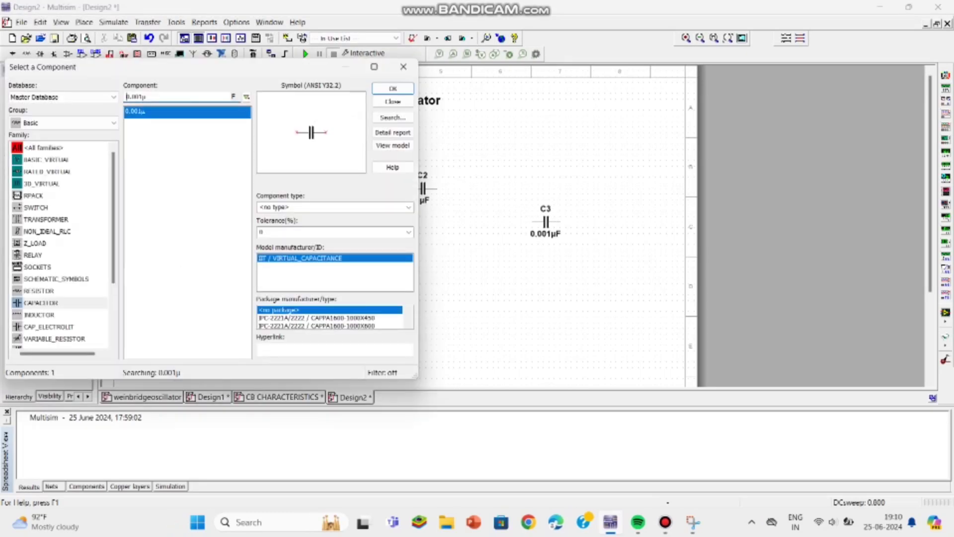
click(392, 88)
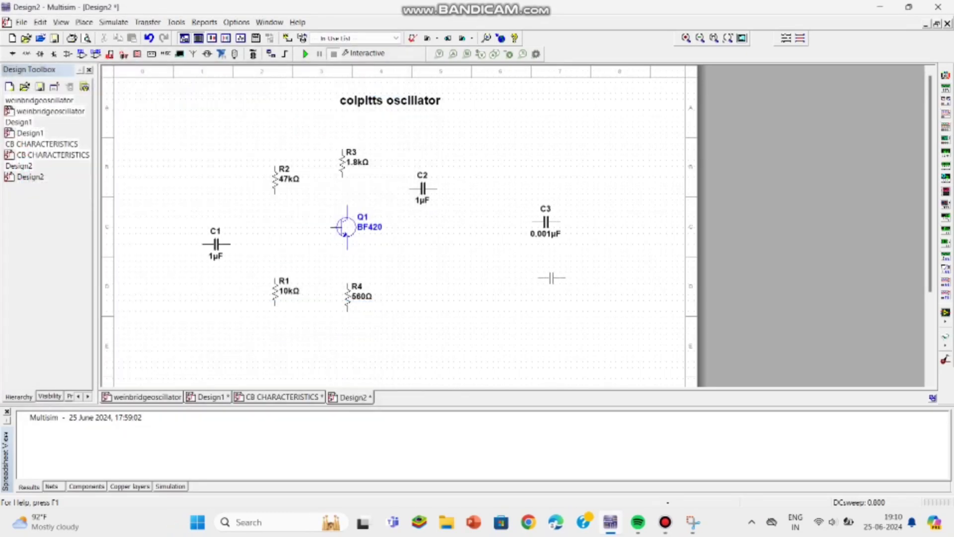
click(552, 277)
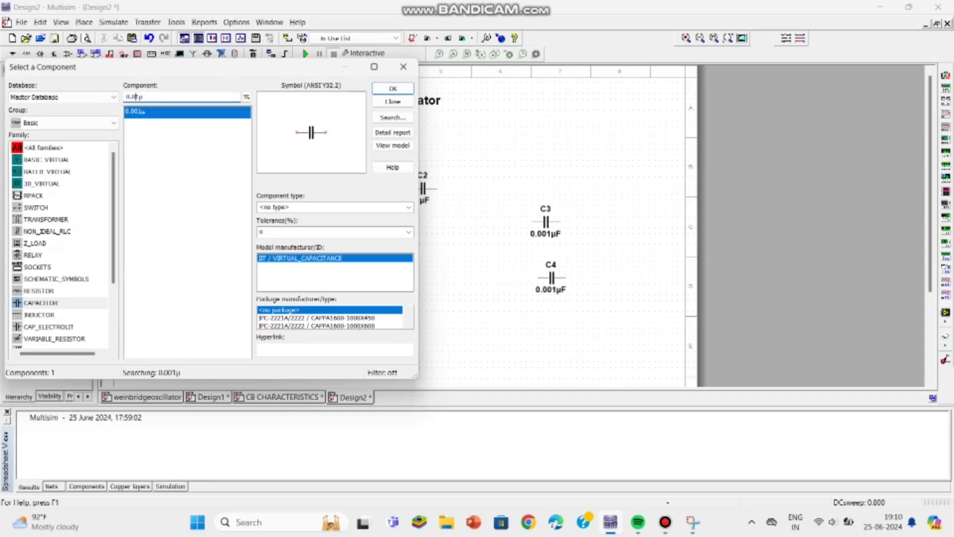
Place a vertical 1 µF capacitor beside the 560 Ω resistor
key(BackSpace)
key(BackSpace)
key(BackSpace)
click(393, 88)
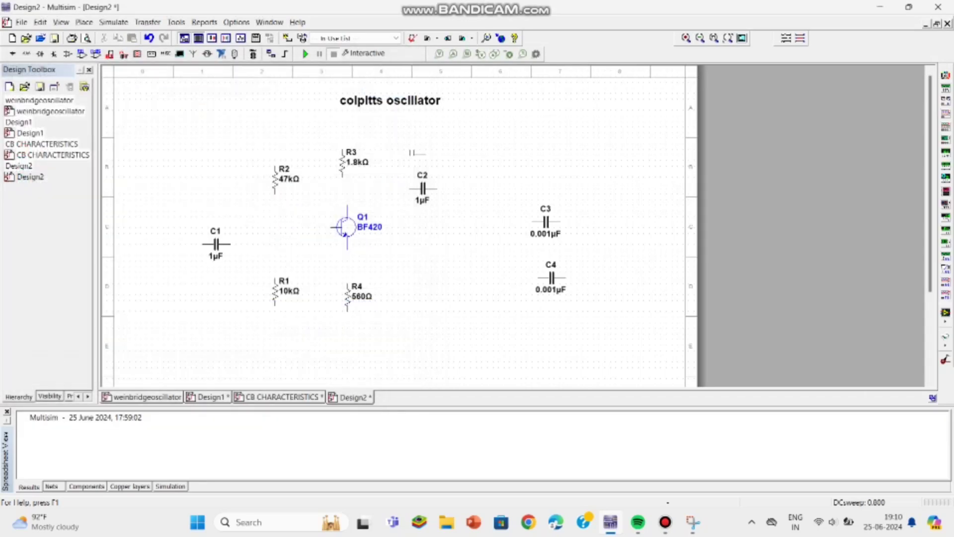
key(ctrl+r)
click(398, 297)
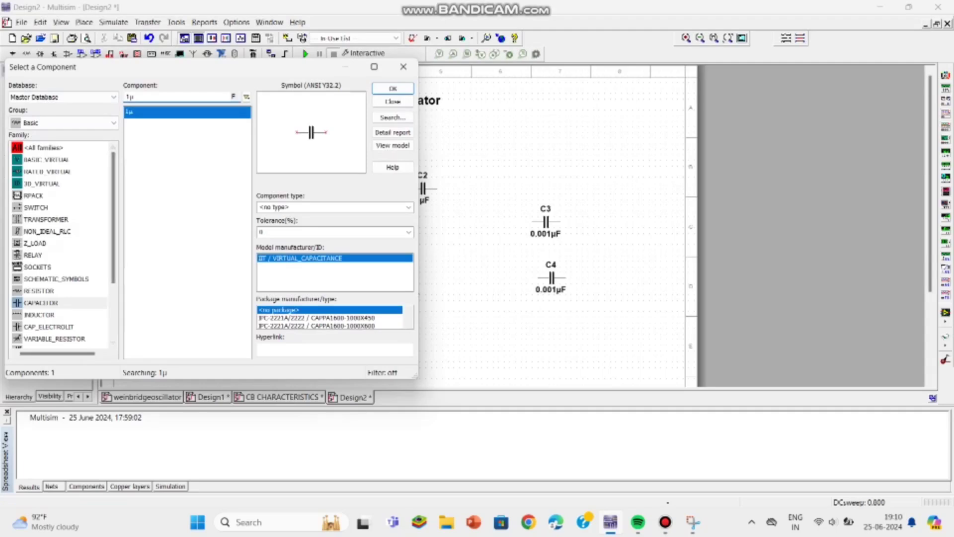
Place a DC_POWER source from the Sources group to the left of the input capacitor C1
click(63, 123)
click(37, 148)
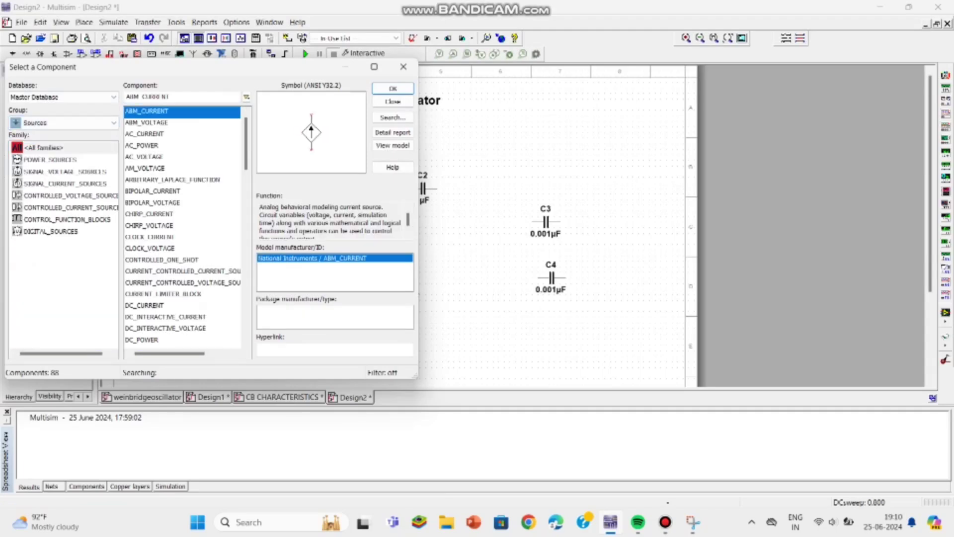
click(144, 340)
click(393, 88)
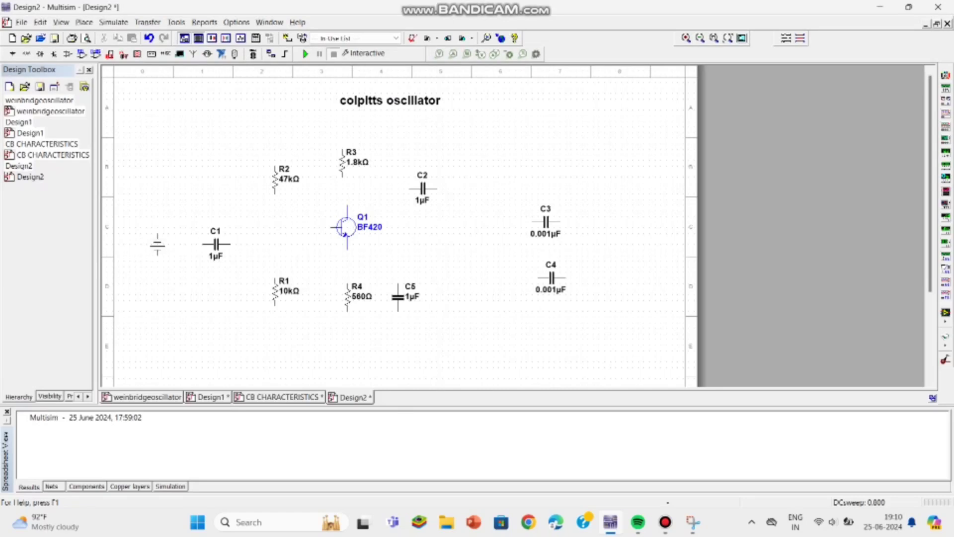
click(149, 247)
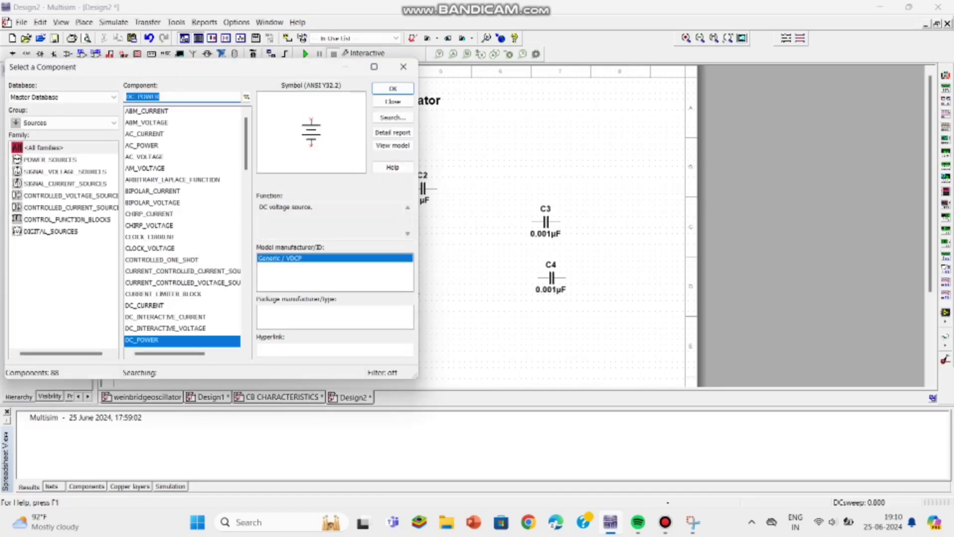
click(64, 123)
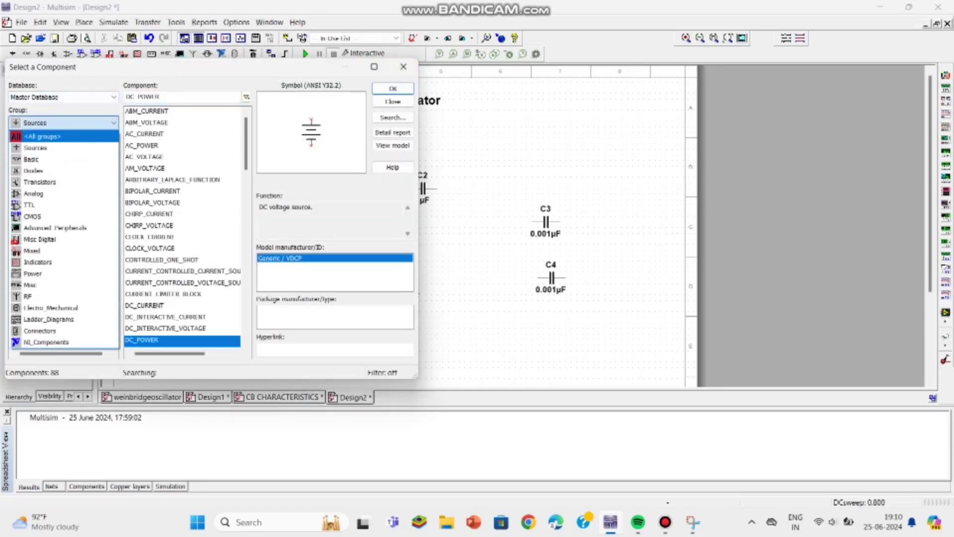
click(64, 137)
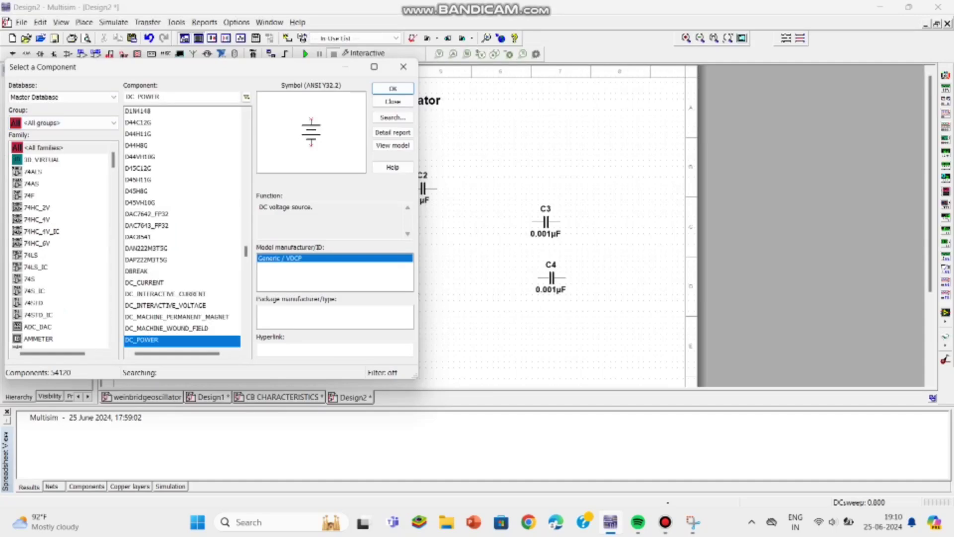
drag(162, 97, 130, 97)
key(BackSpace)
key(BackSpace)
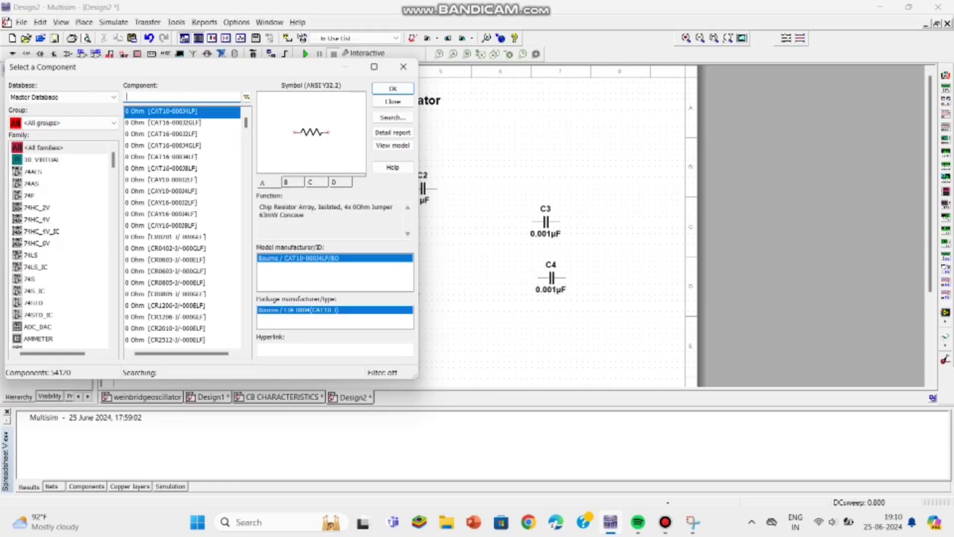
text(22)
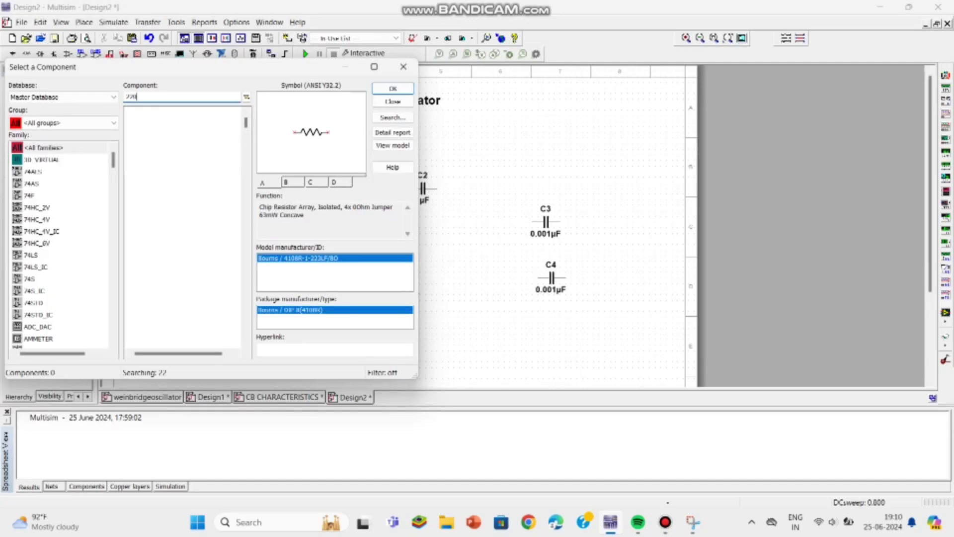
text(0)
Place a vertical 220 µH inductor from the Basic group to the left of the two 0.001 µF capacitors
click(64, 123)
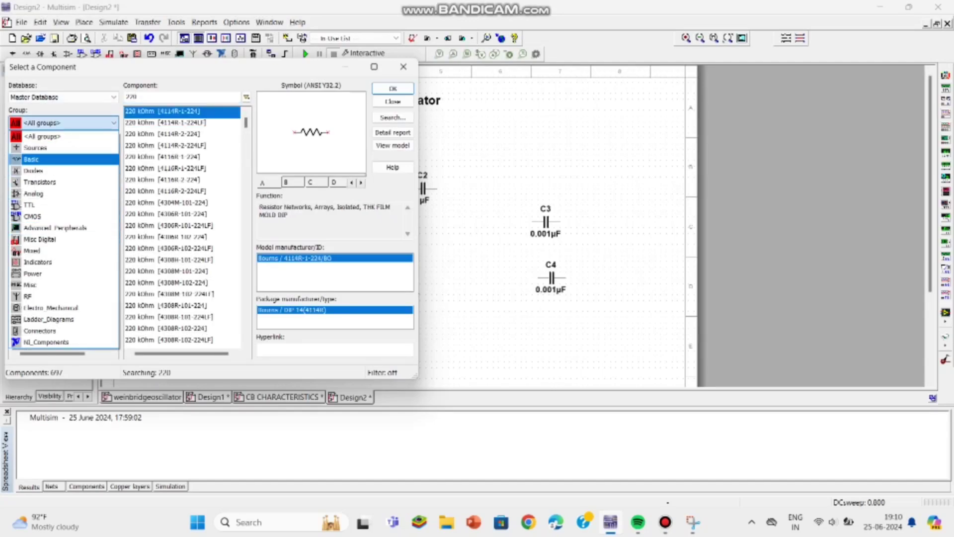
click(31, 159)
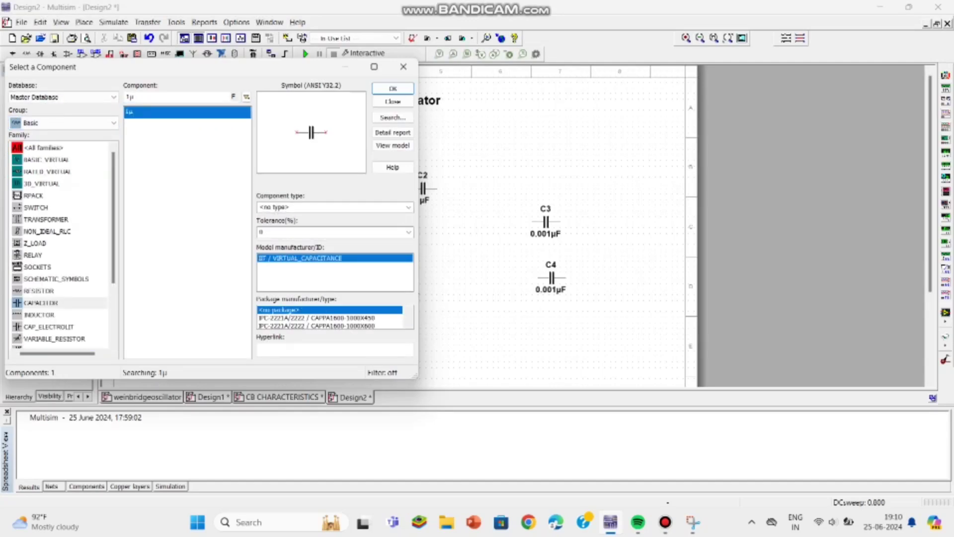
click(39, 315)
click(176, 97)
text(22)
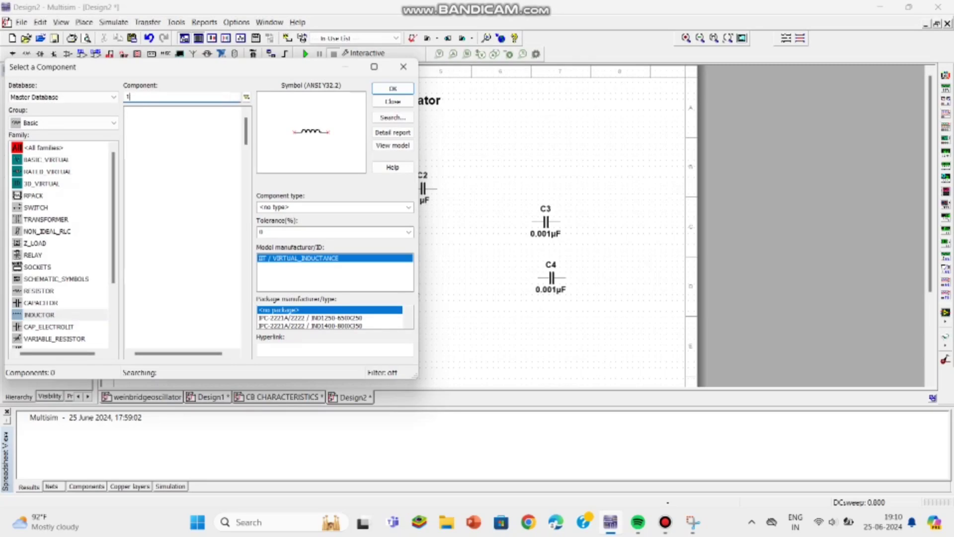
text(0)
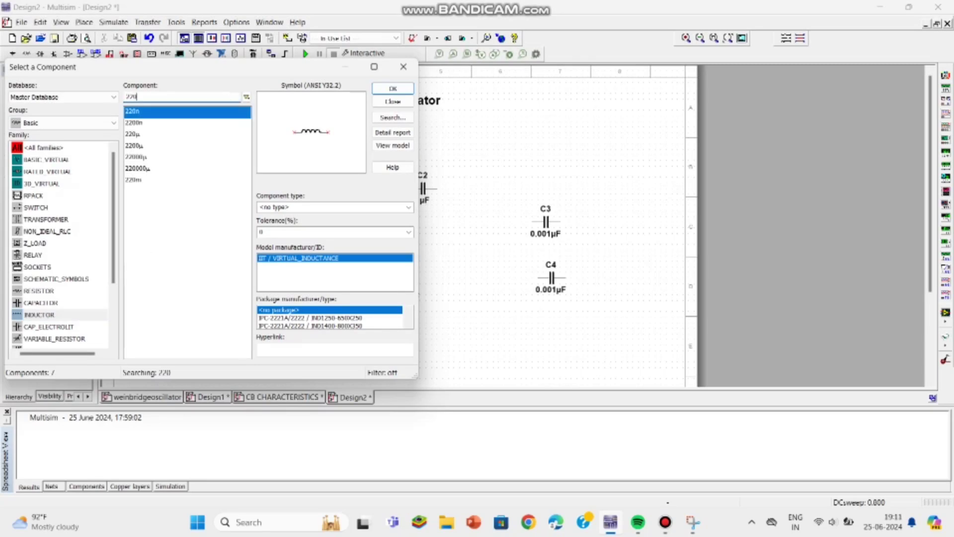
click(133, 134)
click(393, 89)
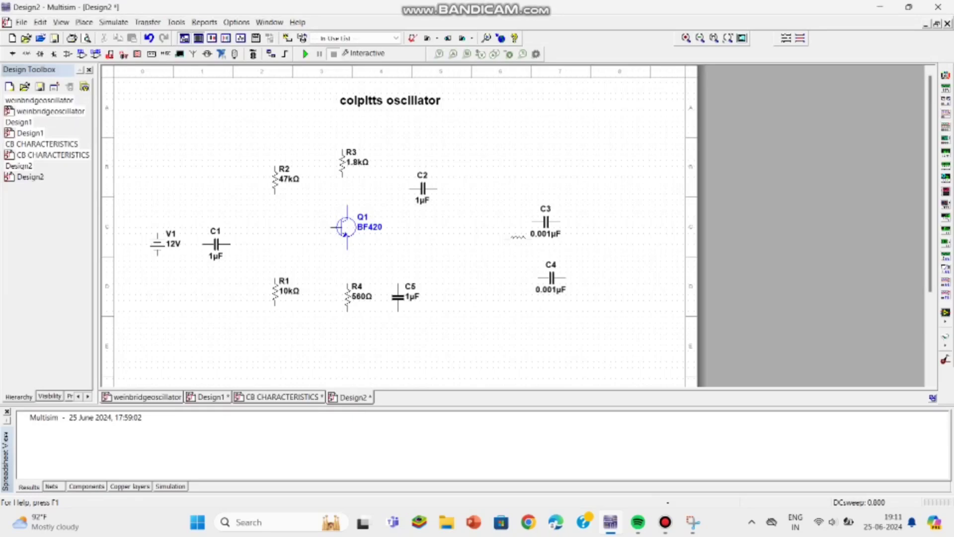
key(ctrl+r)
click(488, 253)
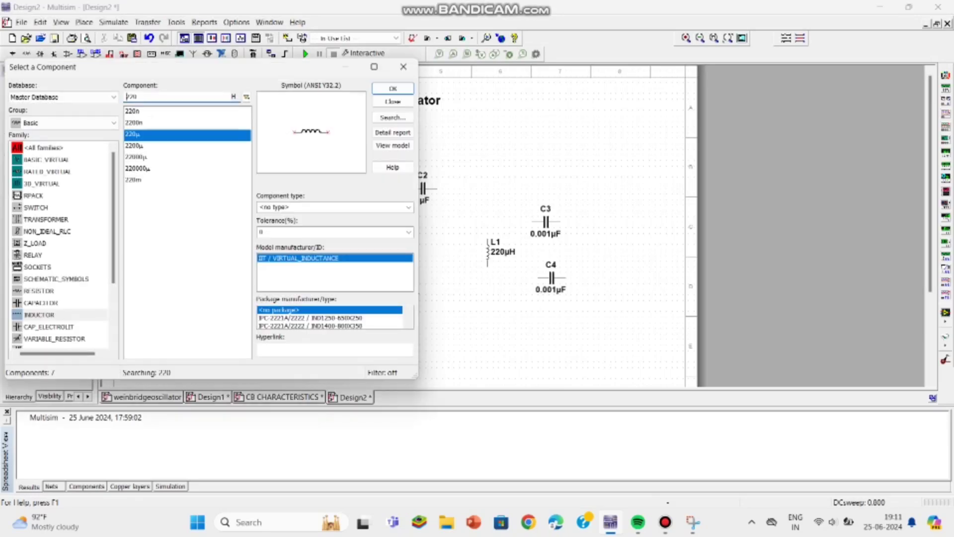
Rotate capacitors C3 and C4 to vertical and align them one above the other to the right of inductor L1
click(551, 278)
key(ctrl+r)
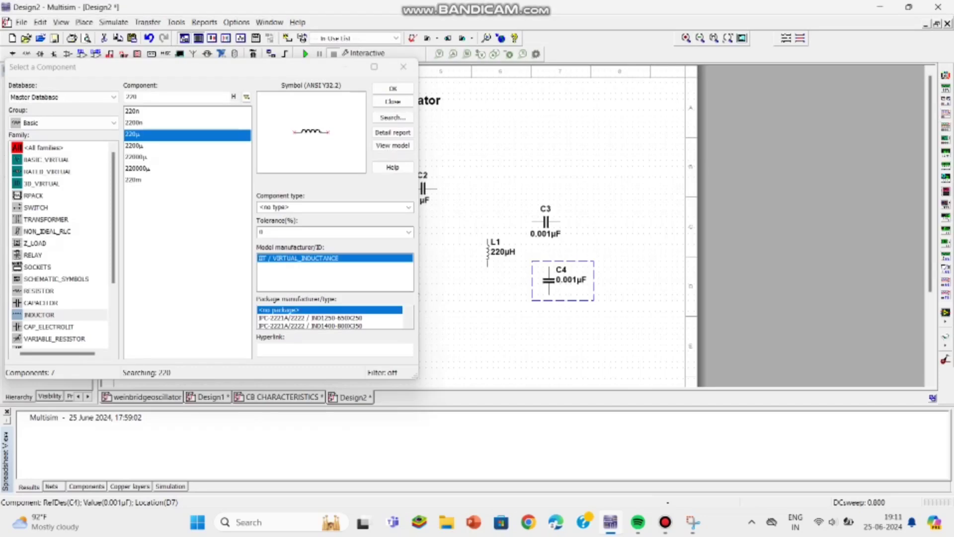
click(546, 233)
click(546, 221)
key(ctrl+r)
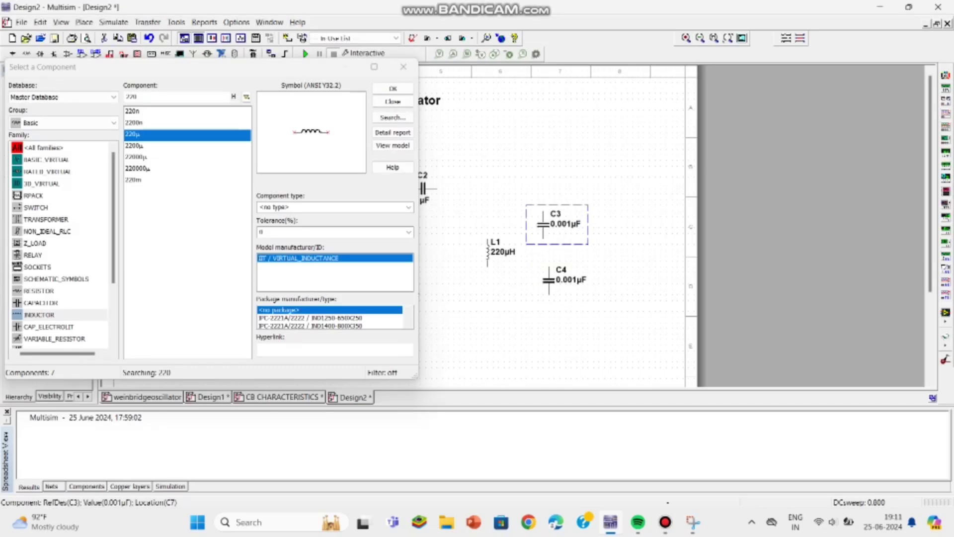
drag(546, 224, 558, 229)
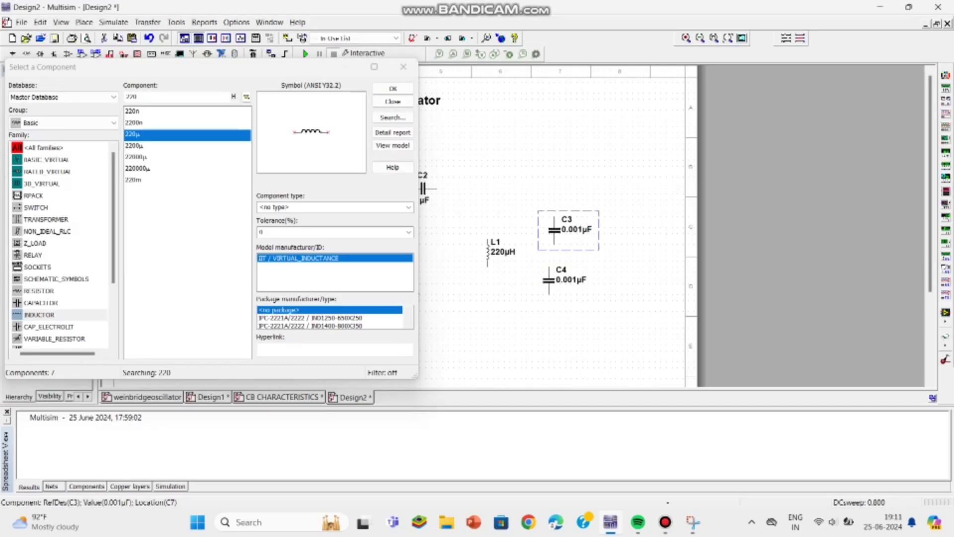
drag(549, 281, 554, 280)
click(601, 323)
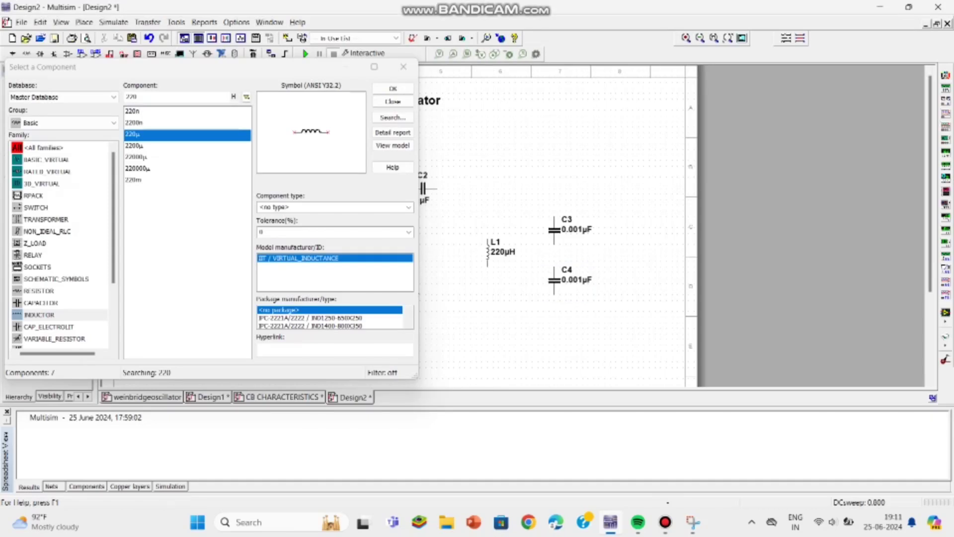
Place a GROUND symbol below resistors R1 and R4, and an oscilloscope in the upper-right corner of the sheet
click(63, 123)
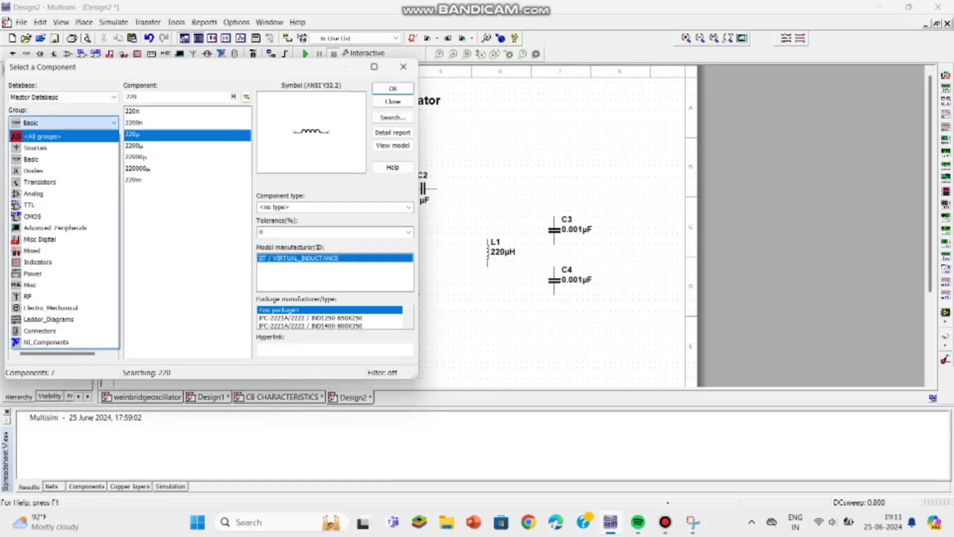
click(42, 135)
double_click(134, 97)
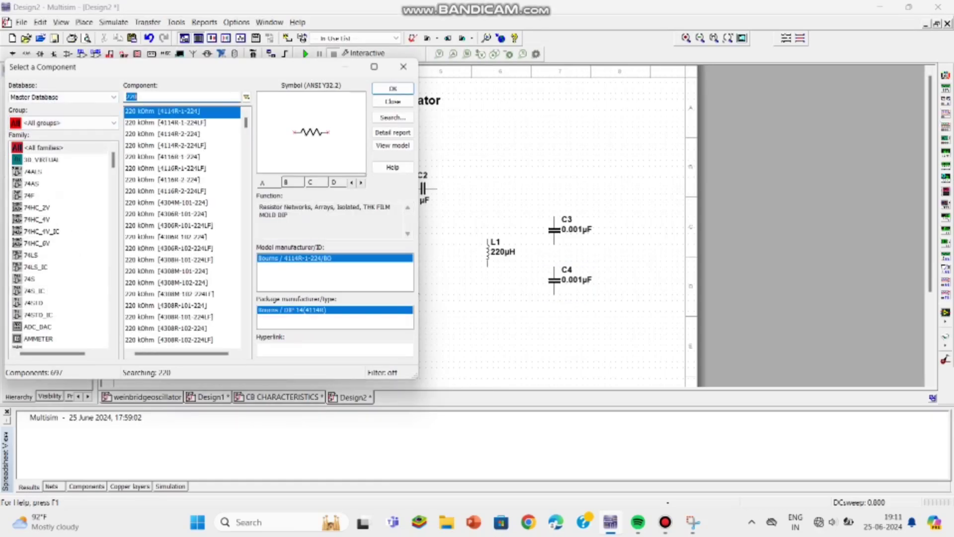
key(BackSpace)
text(gr)
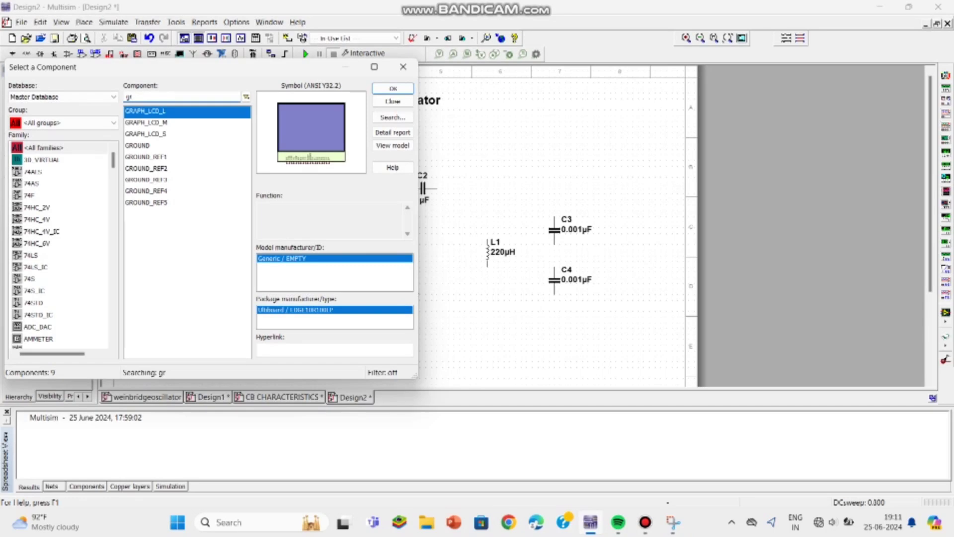
click(144, 146)
click(393, 88)
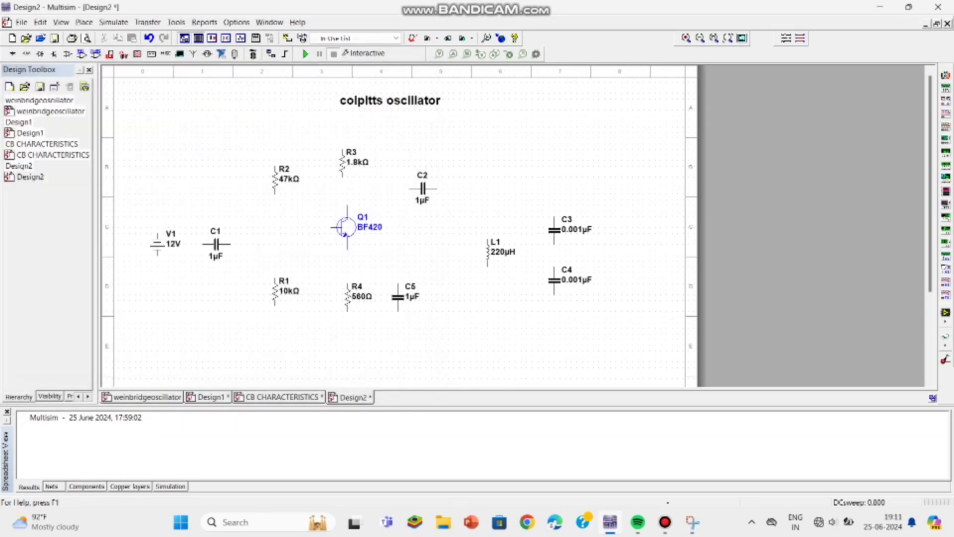
click(277, 336)
click(404, 67)
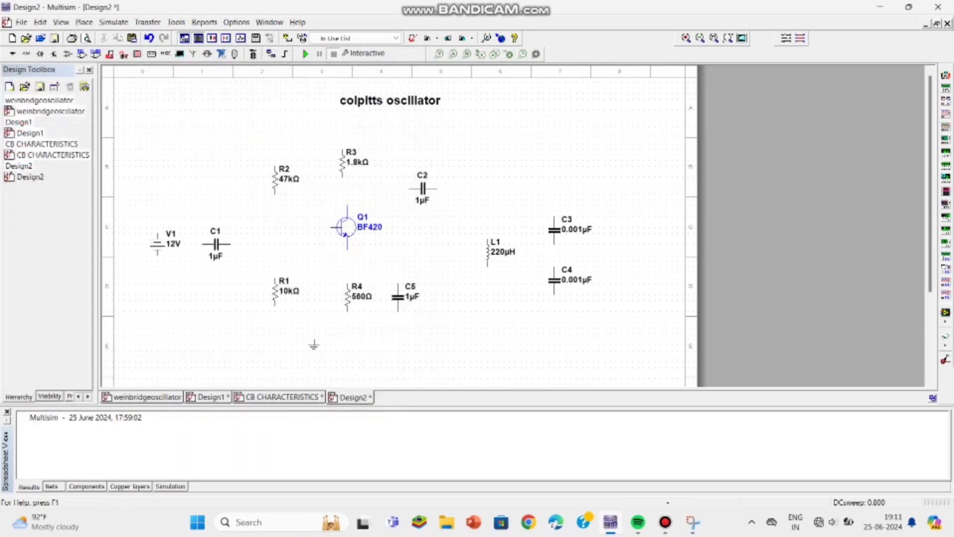
click(671, 125)
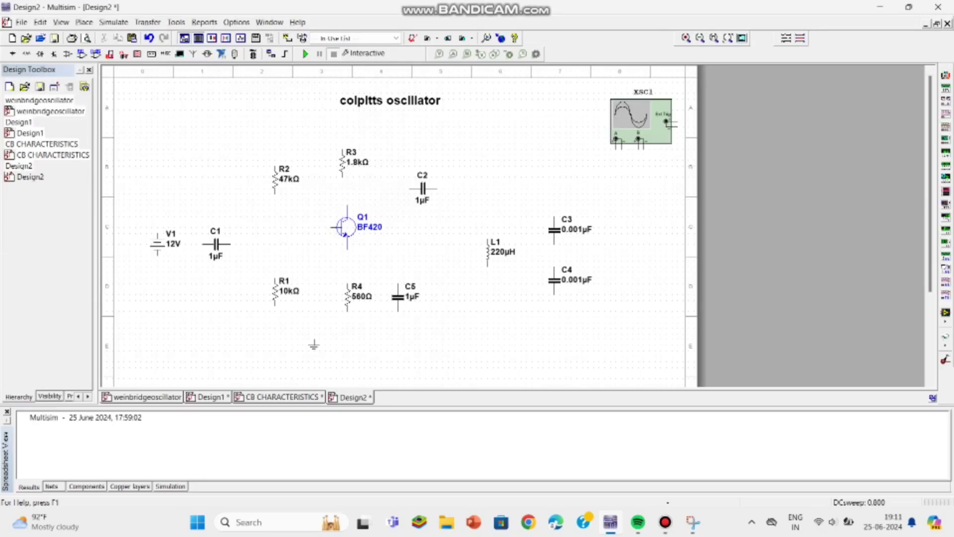
Line up R3 above Q1's collector, and wire R2, R1, C1 and Q1's base together as the bias node
drag(342, 162, 348, 168)
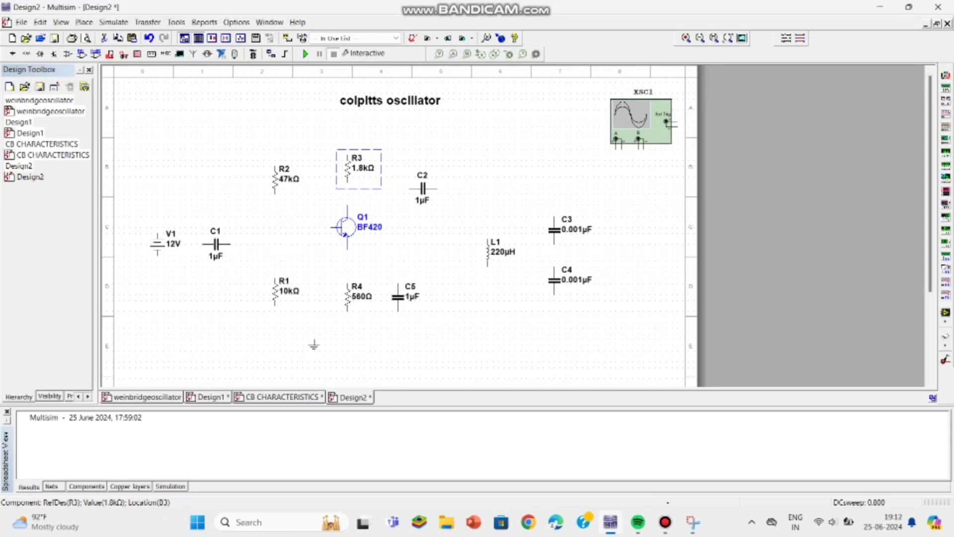
click(275, 193)
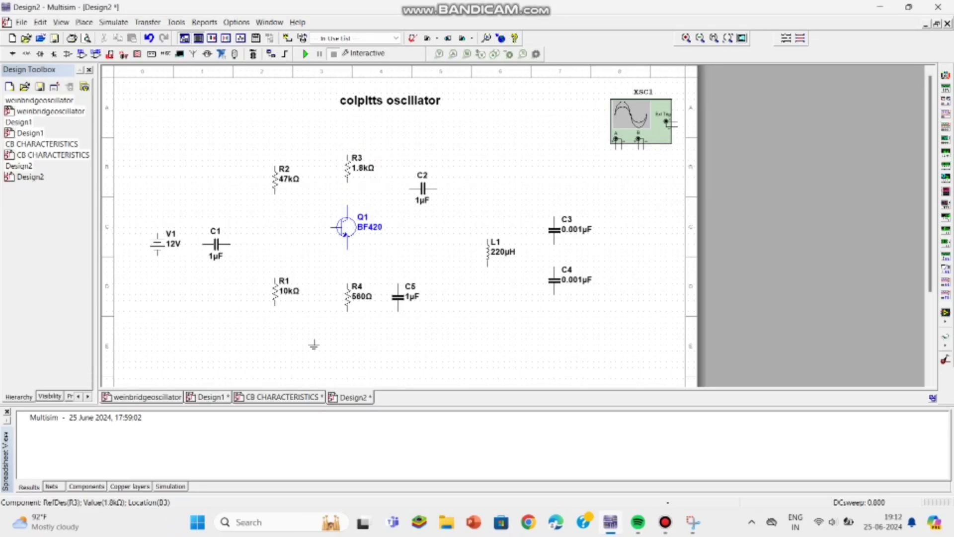
click(274, 279)
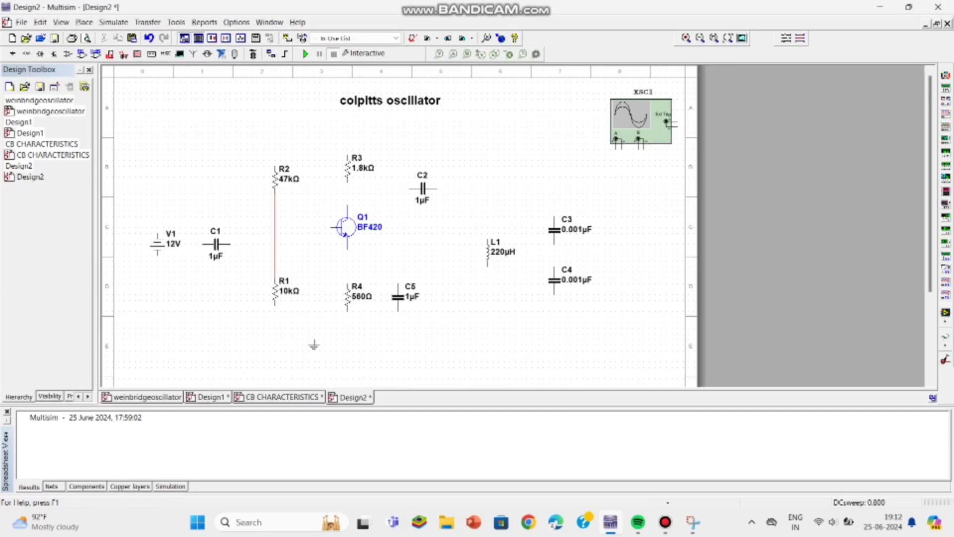
click(334, 227)
click(275, 227)
click(230, 244)
click(274, 244)
Wire R3's lower end to Q1's collector, and connect Q1's emitter to the upper ends of R4 and C5
mouse_move(348, 169)
mouse_down()
mouse_move(347, 190)
mouse_move(348, 175)
mouse_up()
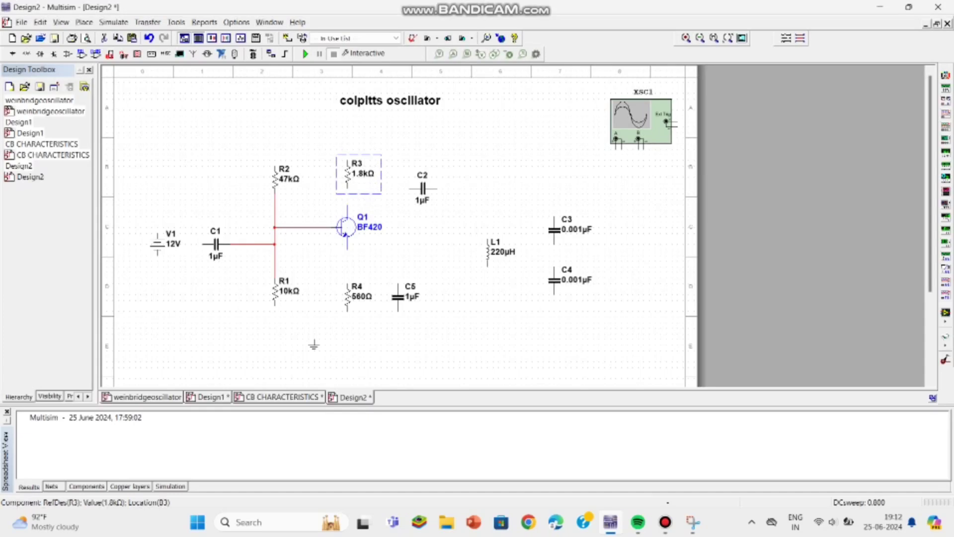
click(347, 188)
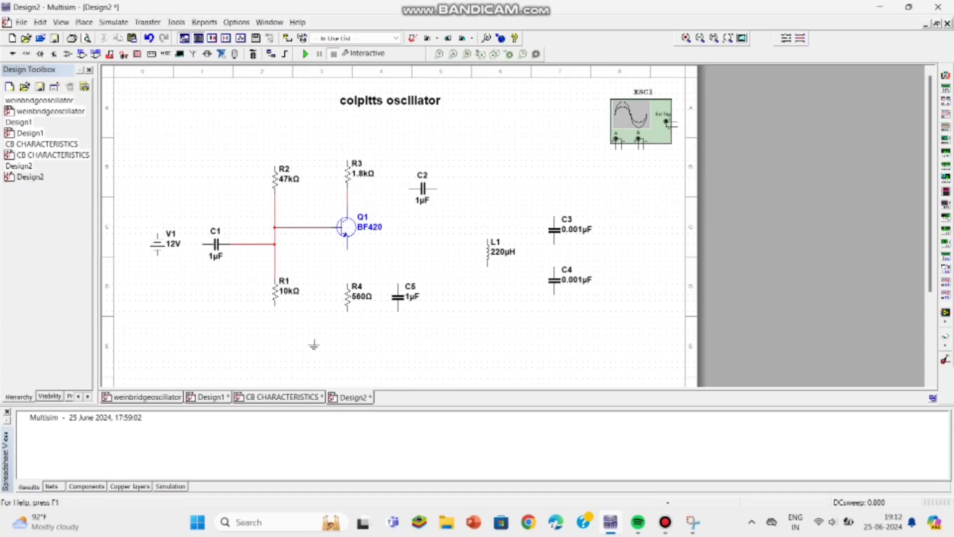
click(348, 249)
click(398, 283)
click(347, 272)
Wire inductor L1 in a closed loop with the series capacitors C3 and C4 to form the tank circuit
click(487, 239)
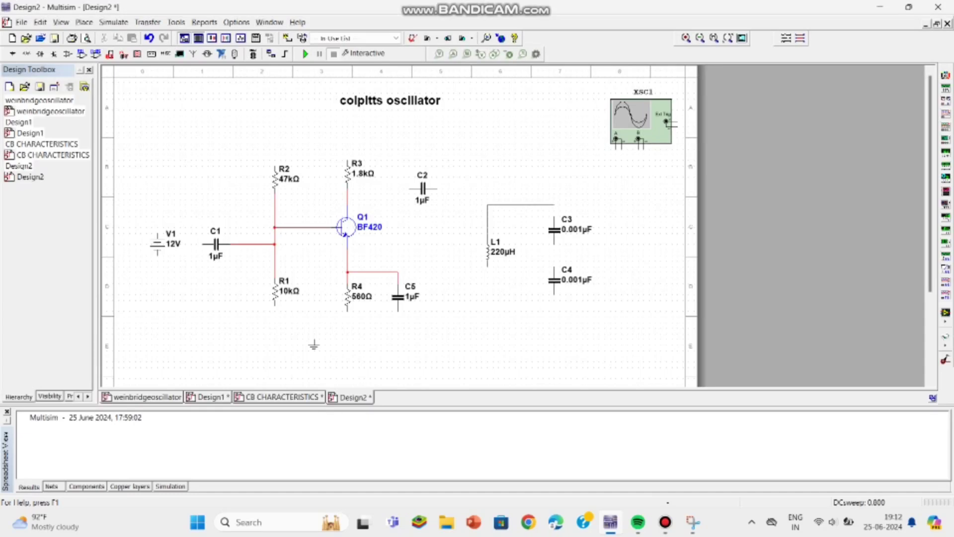
click(554, 217)
mouse_move(555, 230)
mouse_down()
mouse_move(554, 246)
mouse_move(554, 230)
mouse_up()
click(554, 244)
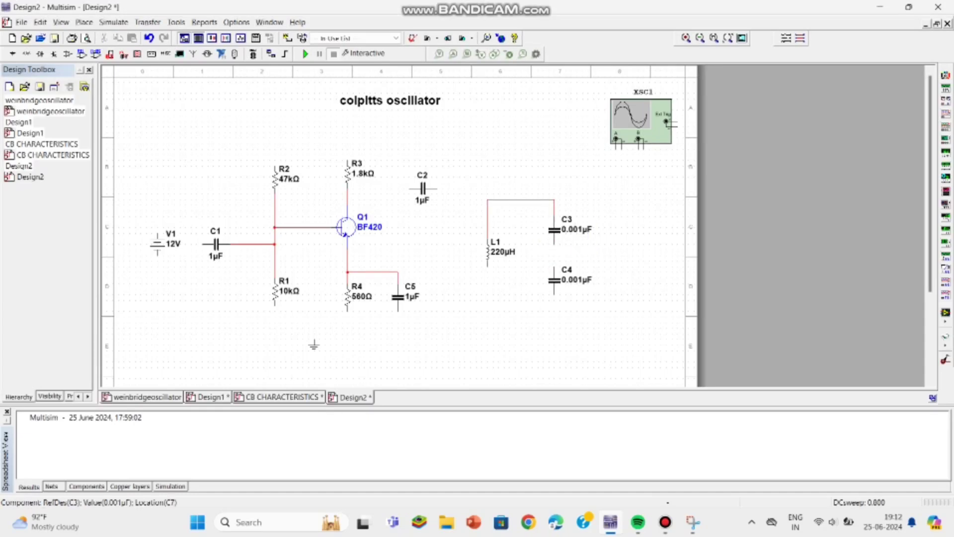
click(554, 268)
click(555, 268)
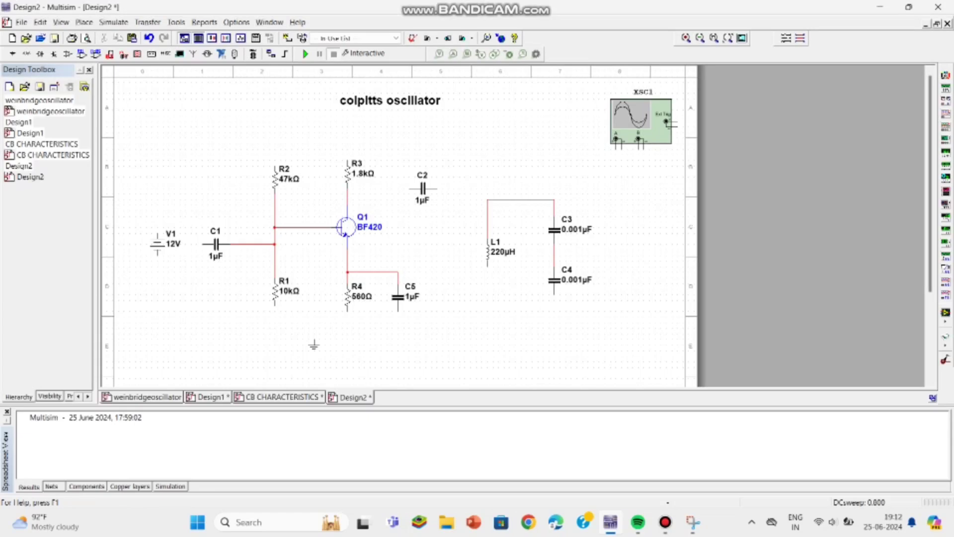
click(488, 267)
click(554, 294)
Connect the lower ends of R1, R4 and C5, the ground symbol and the C3–C4 junction with a common ground rail
click(398, 311)
click(611, 328)
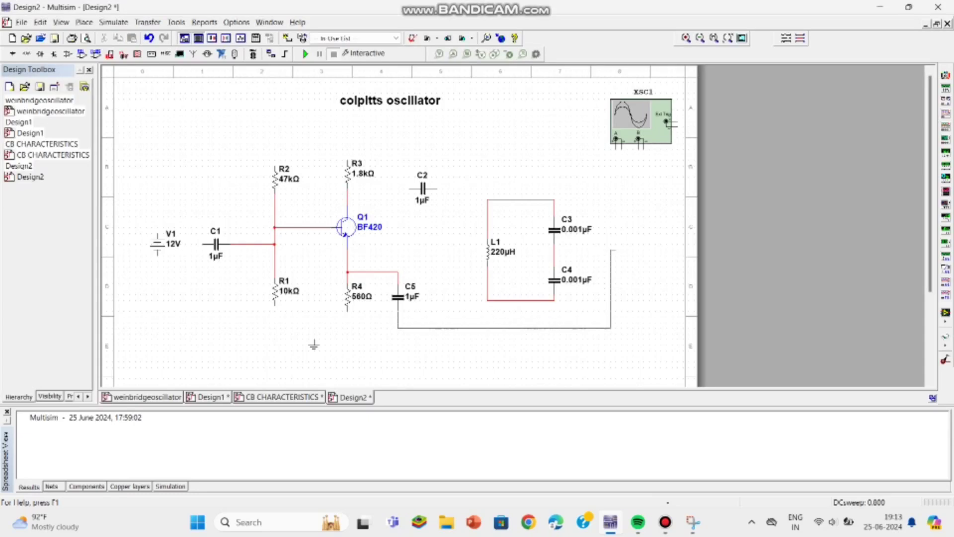
click(554, 255)
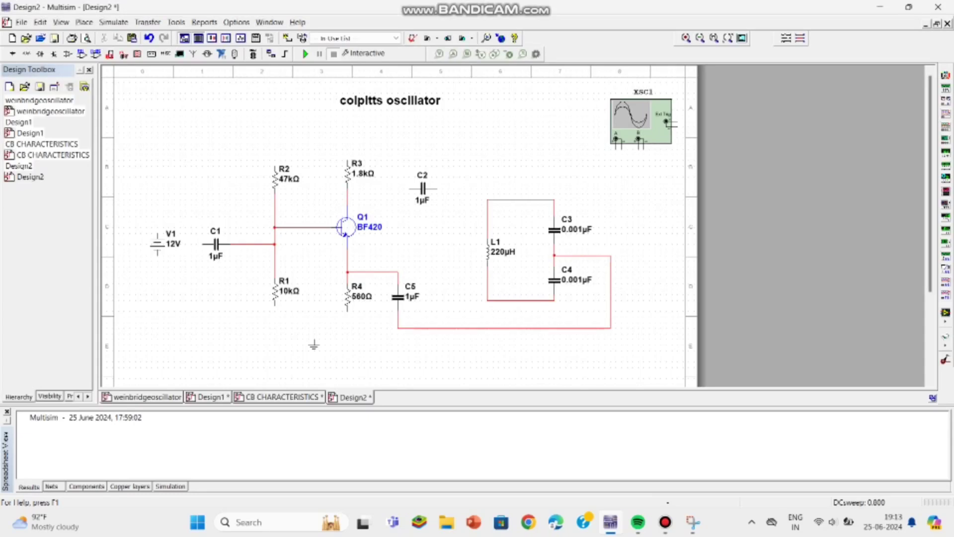
click(274, 304)
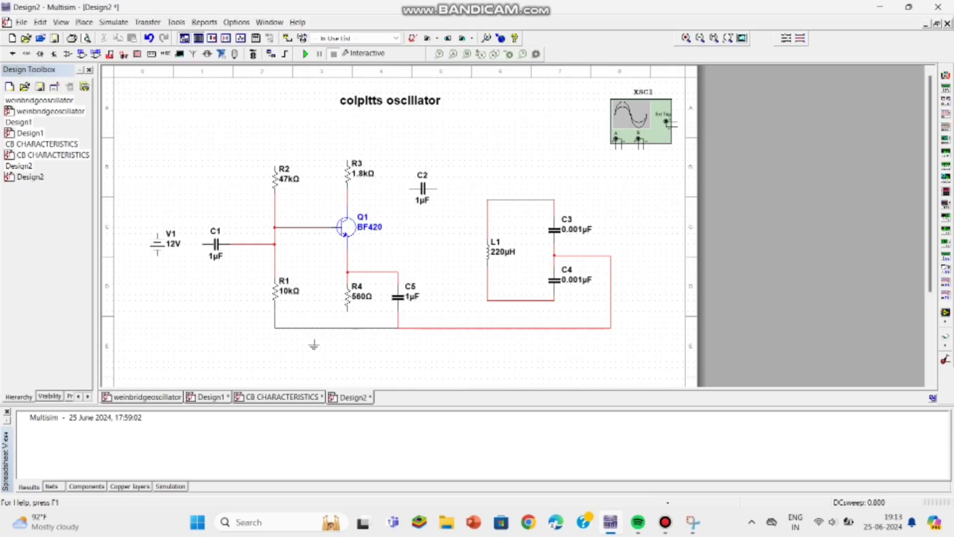
click(398, 328)
click(331, 333)
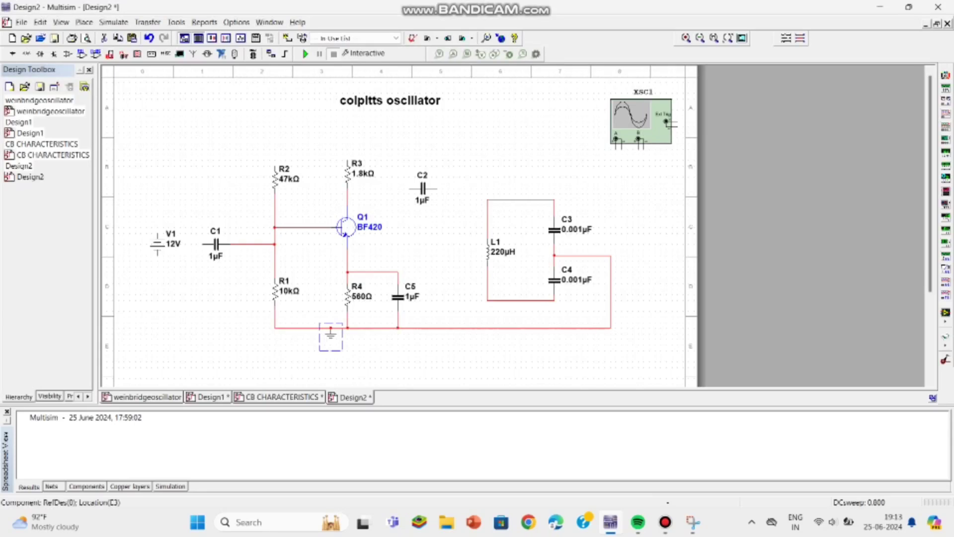
Wire the upper terminal of V1 to the upper end of R3, routing the supply wire above R2
click(347, 160)
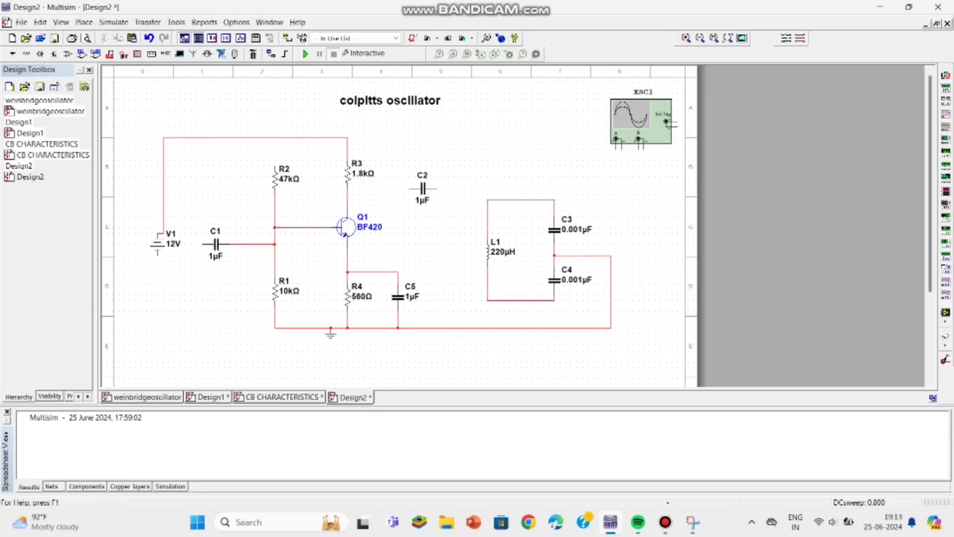
click(163, 231)
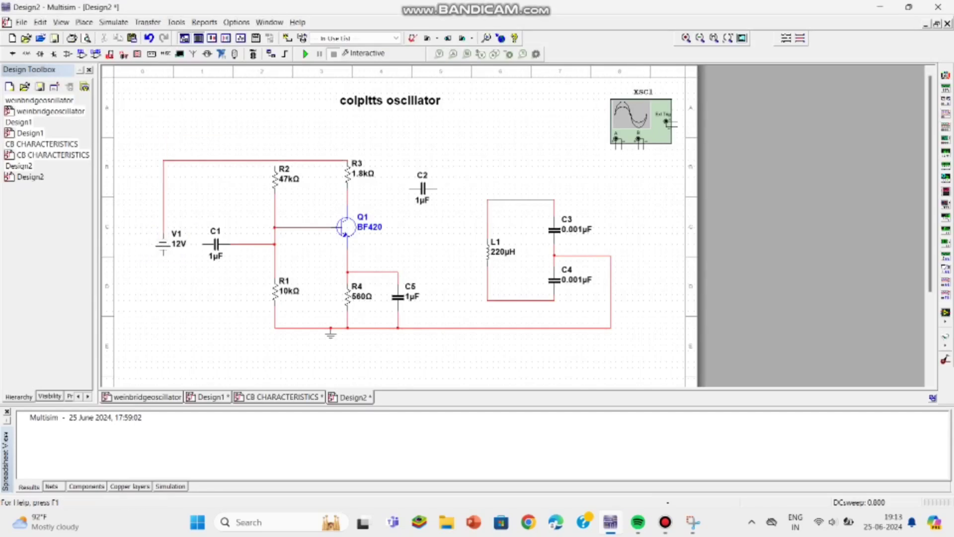
drag(256, 160, 255, 144)
click(255, 125)
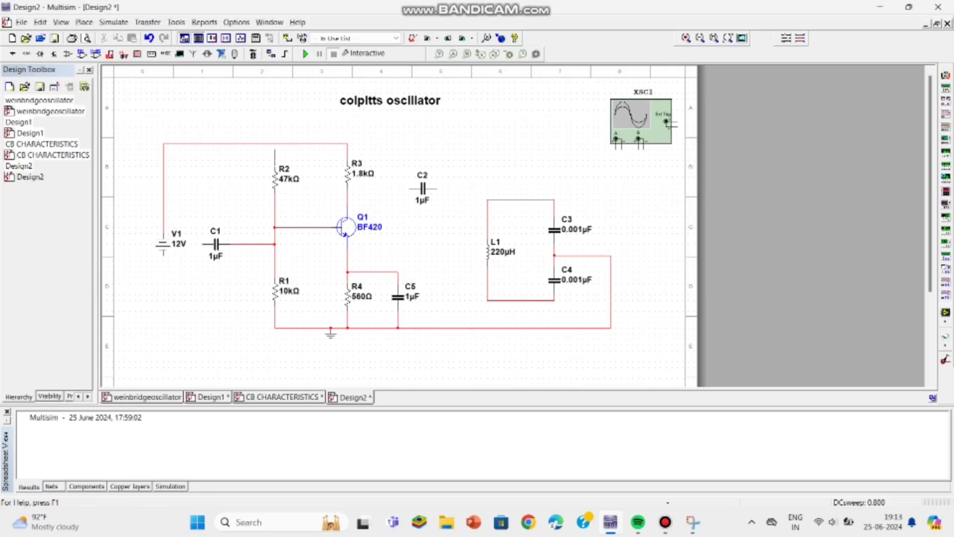
Connect R2's upper end to the supply wire and V1's lower terminal to the ground rail
click(274, 143)
click(274, 327)
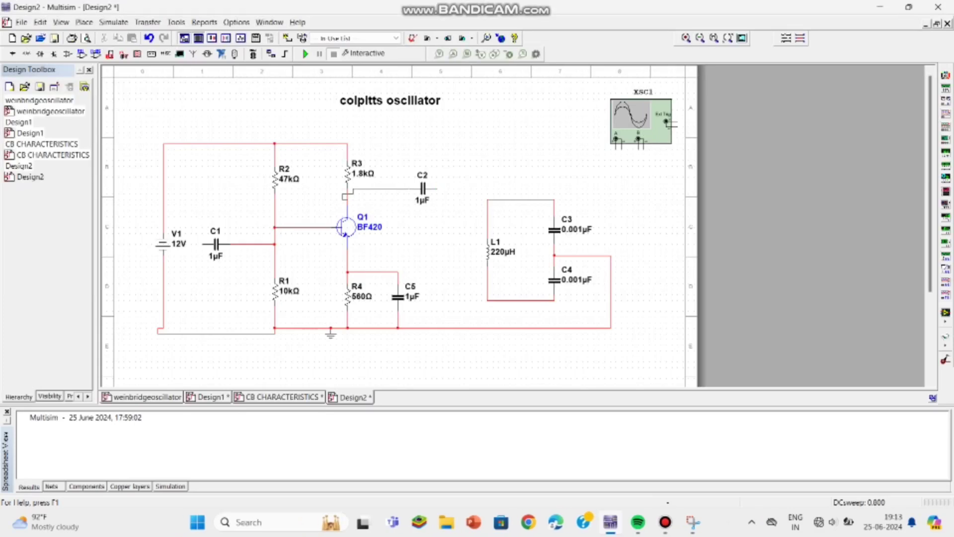
Nudge C2 so its wire to the collector node runs straight, and shift oscilloscope XSC1 slightly down and left
drag(422, 189, 417, 194)
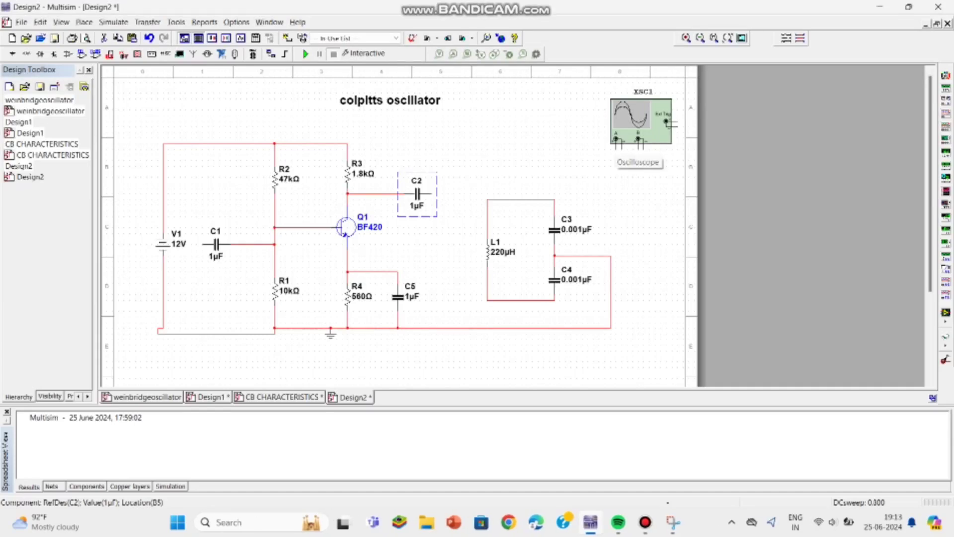
click(639, 145)
drag(641, 128, 635, 132)
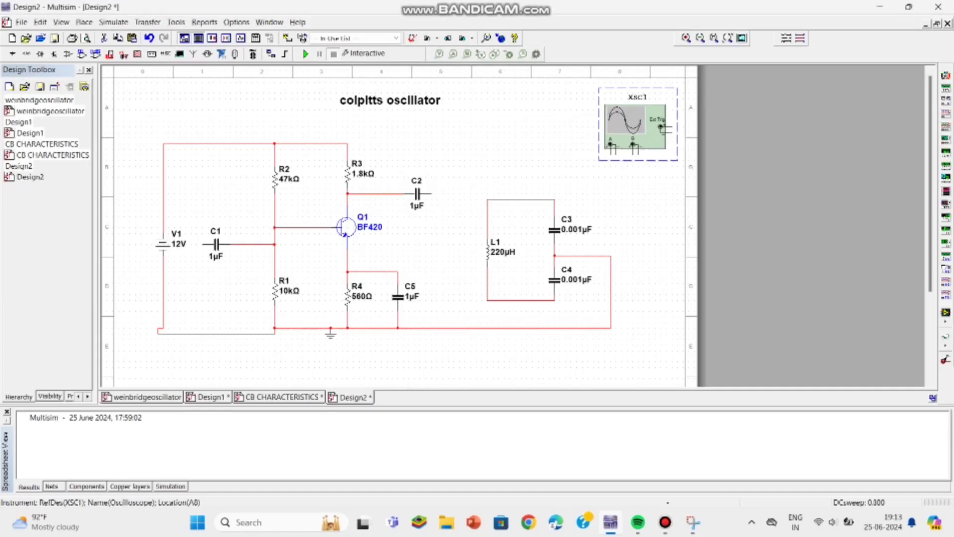
click(635, 180)
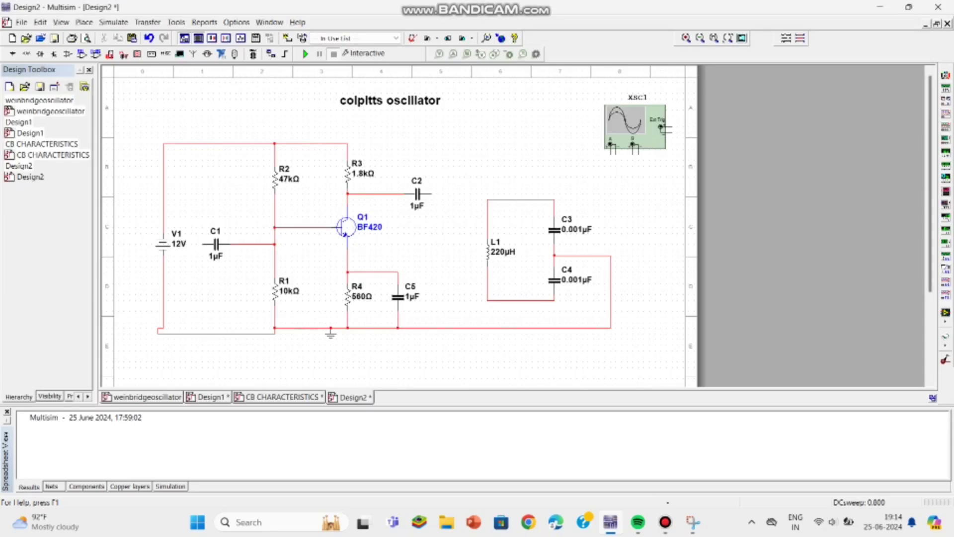
Wire C1's free terminal to the bottom of the L1–C4 tank loop, routing the feedback wire below the ground rail
click(202, 244)
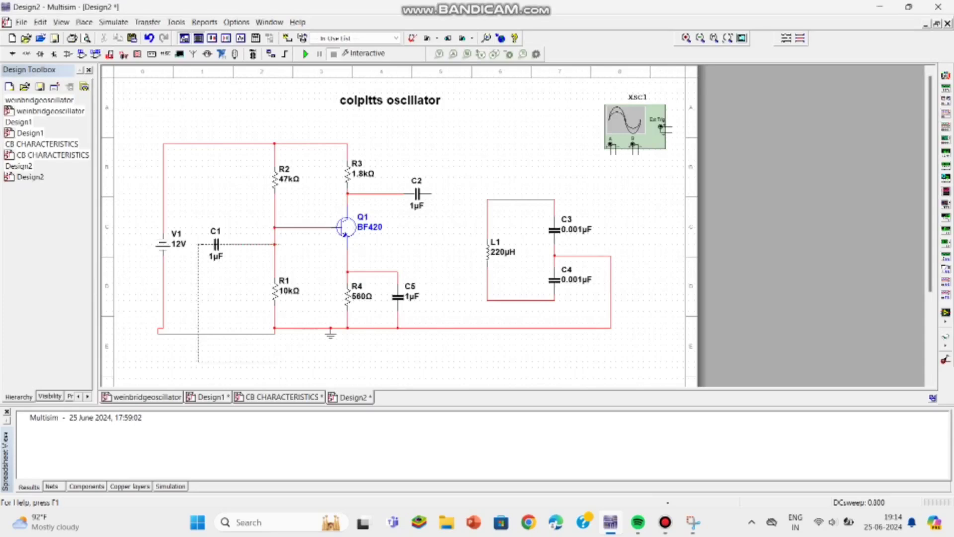
scroll(202, 348, down, 3)
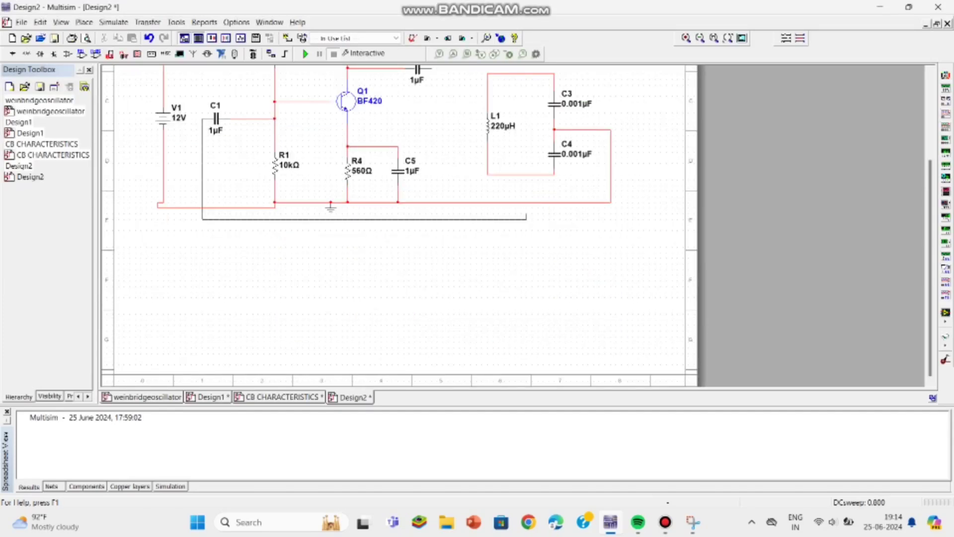
click(531, 203)
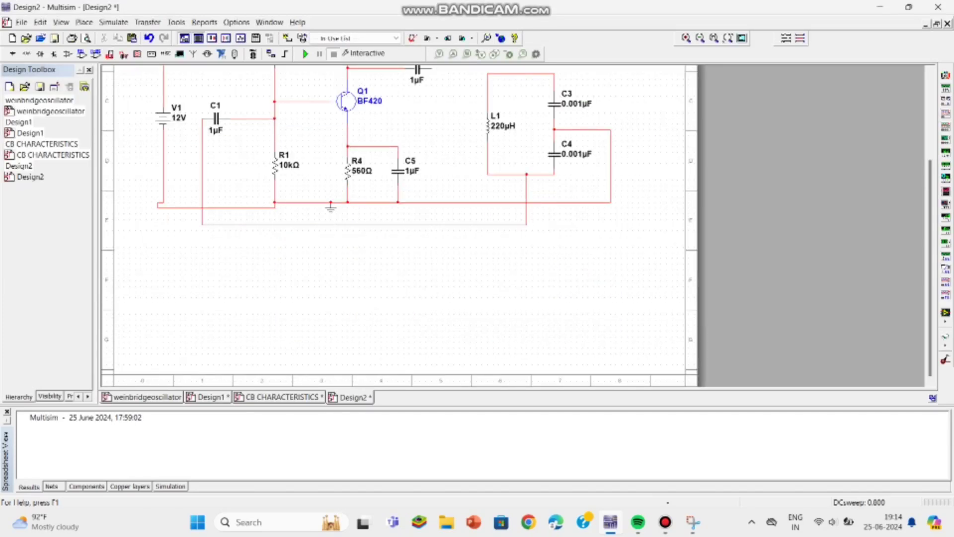
scroll(393, 223, up, 3)
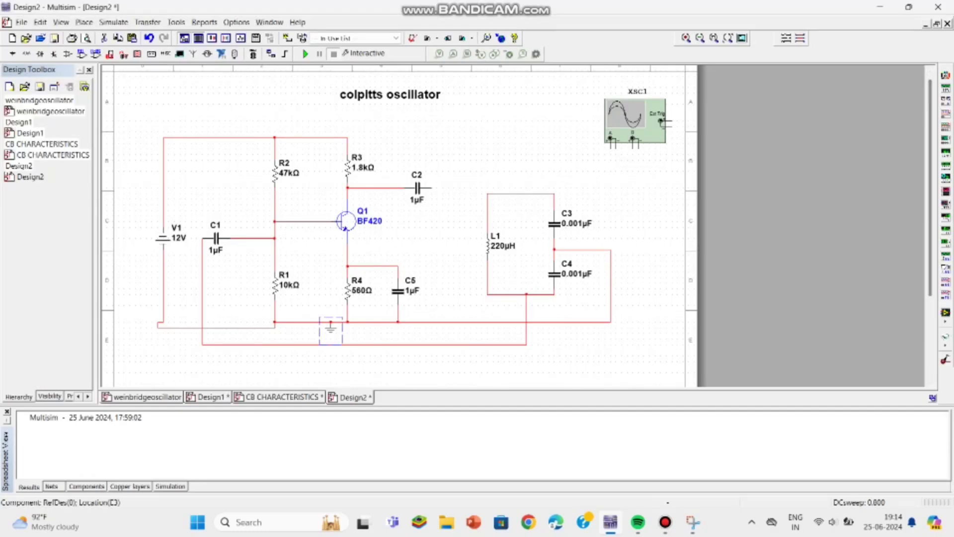
Paste a copy of the ground symbol onto the negative terminal of the oscilloscope's channel A
key(ctrl+v)
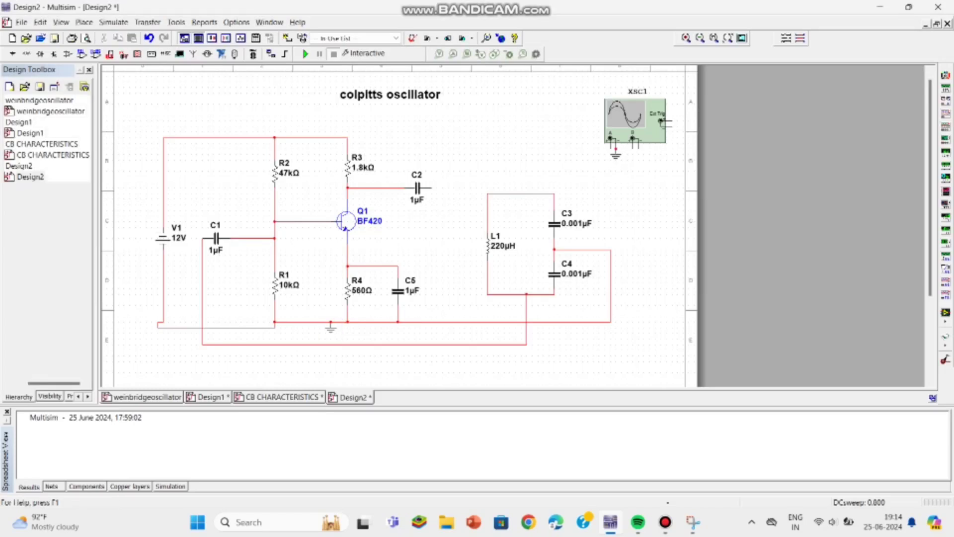
click(616, 154)
Wire C2's free terminal to the top of the tank loop and the oscilloscope's channel A positive input to that wire
click(515, 194)
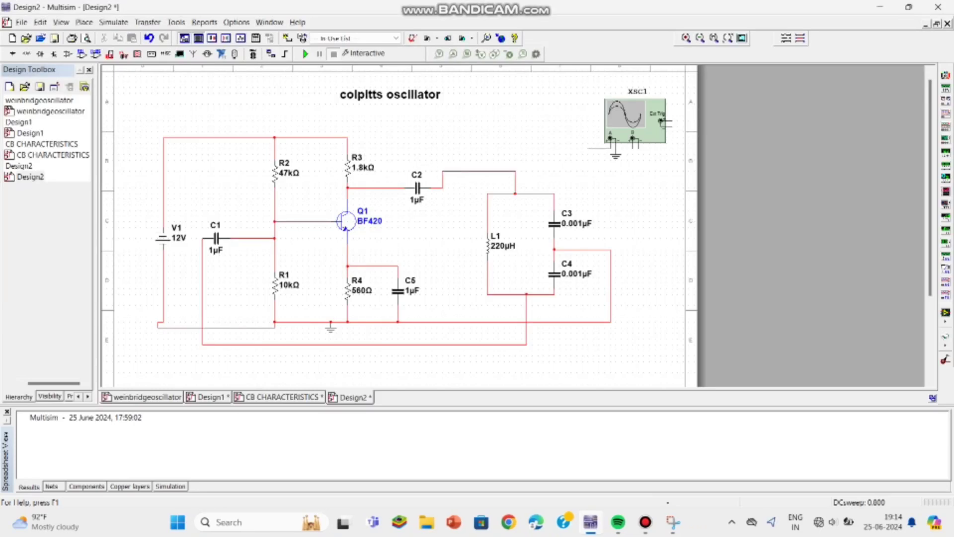
click(589, 148)
click(515, 172)
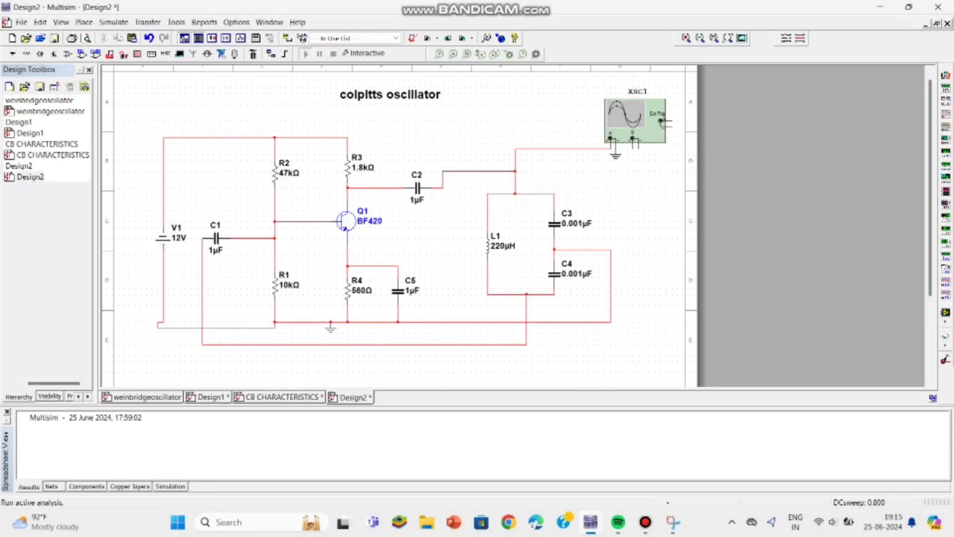
Run the simulation and open oscilloscope XSC1 with its display background reversed to white
key(F5)
double_click(629, 130)
click(561, 310)
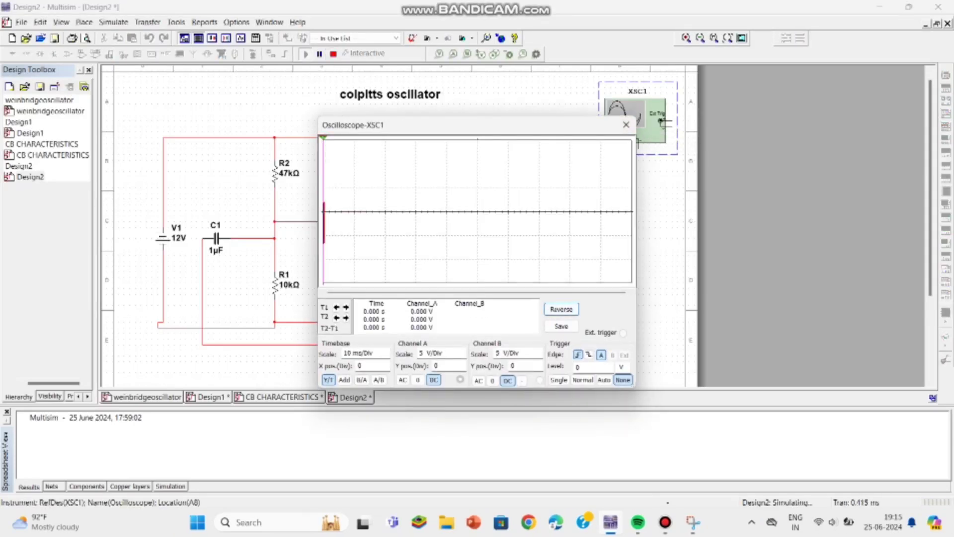
Set the oscilloscope's timebase scale to 2 us/Div
click(385, 356)
click(385, 356)
click(385, 356)
click(385, 356)
key(Up)
key(Up)
key(Up)
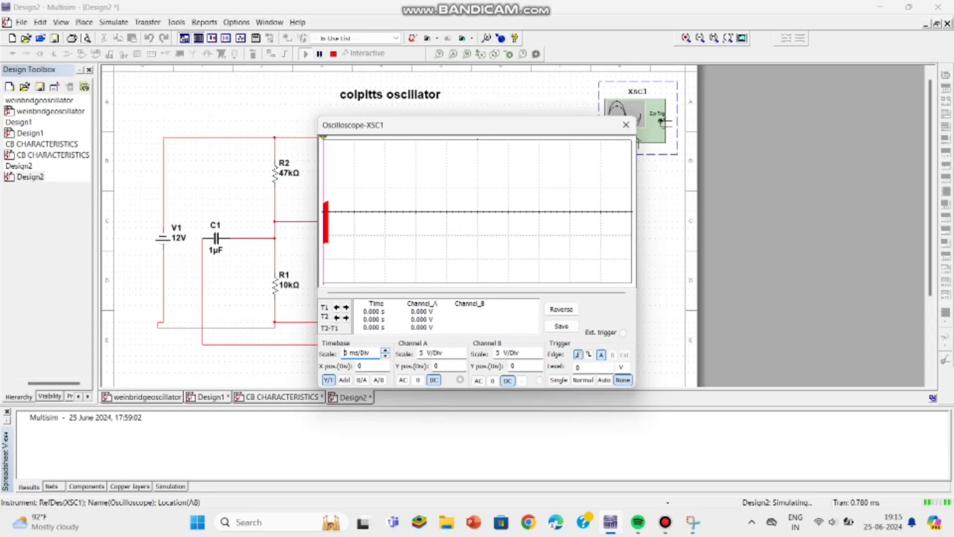
key(Down)
key(Down)
key(Down)
key(Down)
key(Down)
key(Down)
key(Down)
key(Down)
key(Down)
key(Down)
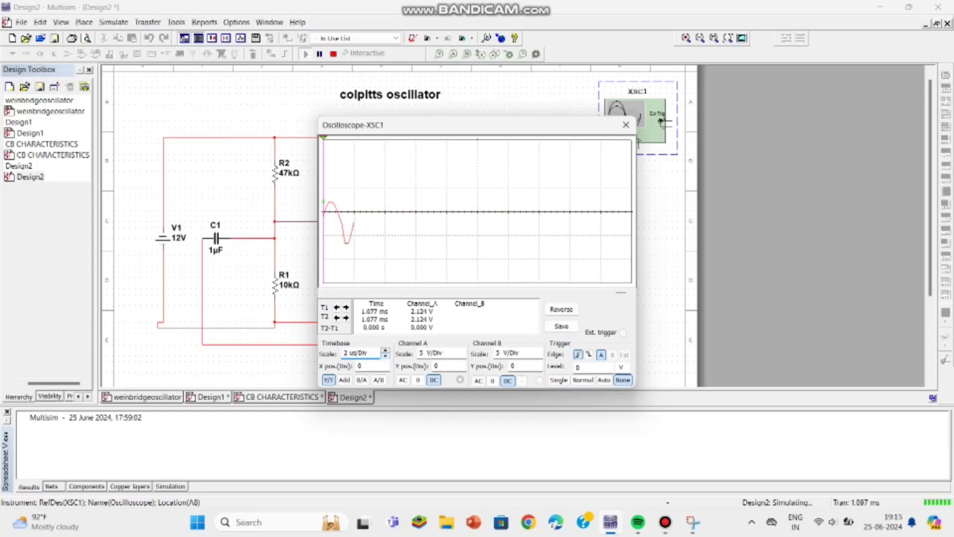
Set the channel A scale to 2 V/Div and its Y position to 0.8
click(420, 353)
key(Down)
click(435, 366)
key(Up)
key(Up)
key(Up)
key(Up)
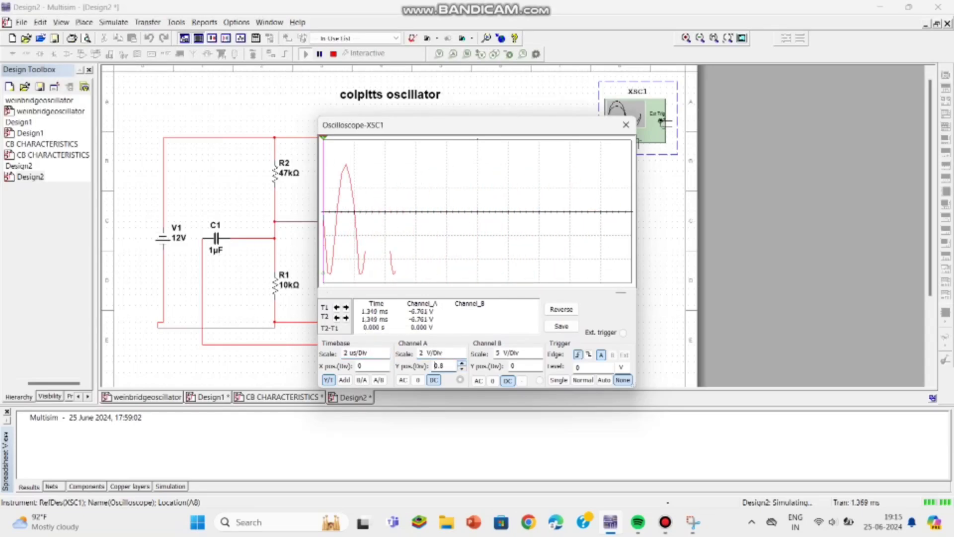
Try a channel A scale of 5 V/Div with Y position 1, and restore 2 V/Div and 0.8
click(421, 352)
key(Up)
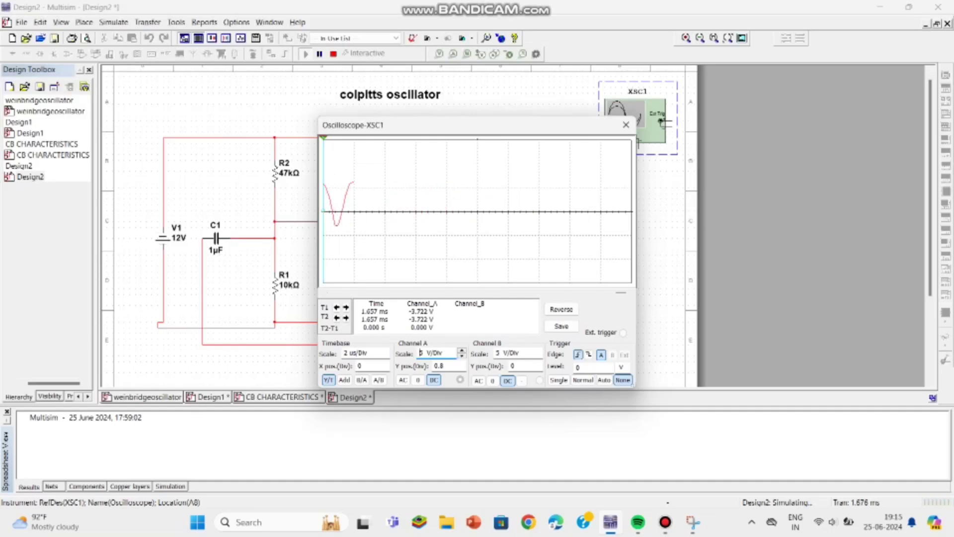
click(435, 366)
key(Up)
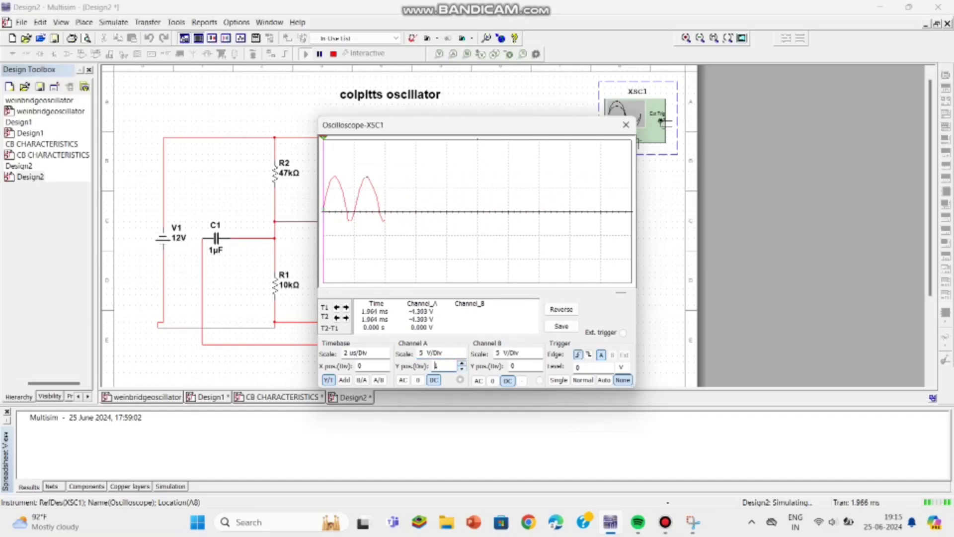
key(Down)
click(421, 352)
key(Down)
key(Down)
click(461, 350)
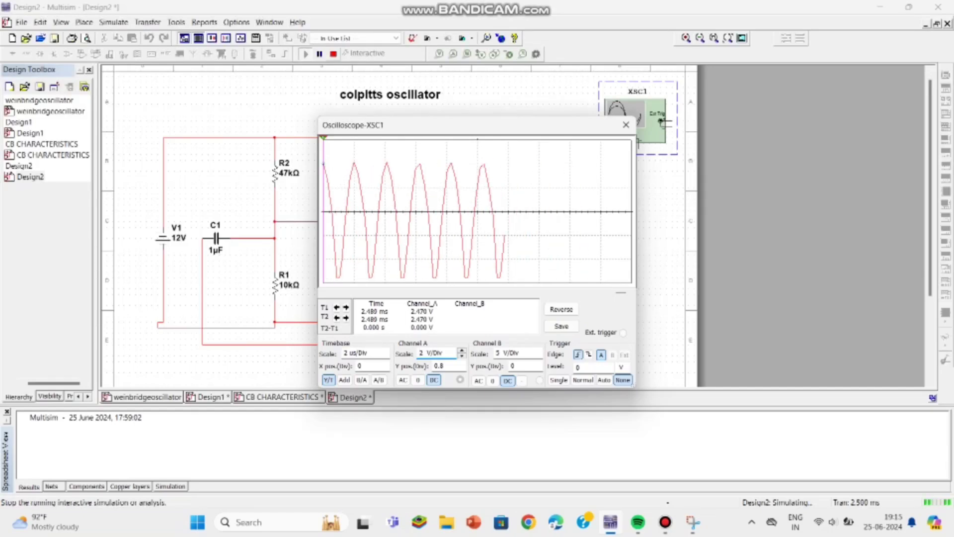
Stop the running simulation
click(319, 54)
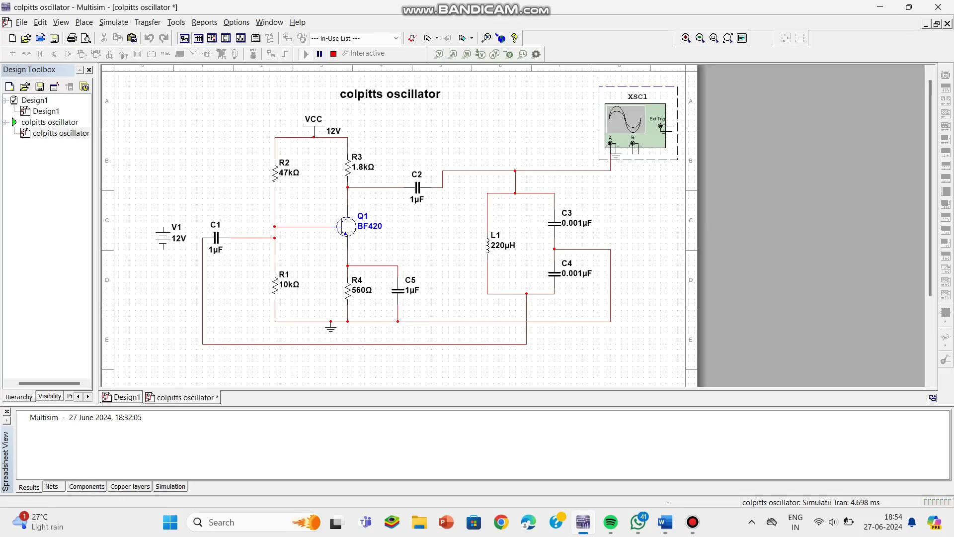
click(334, 53)
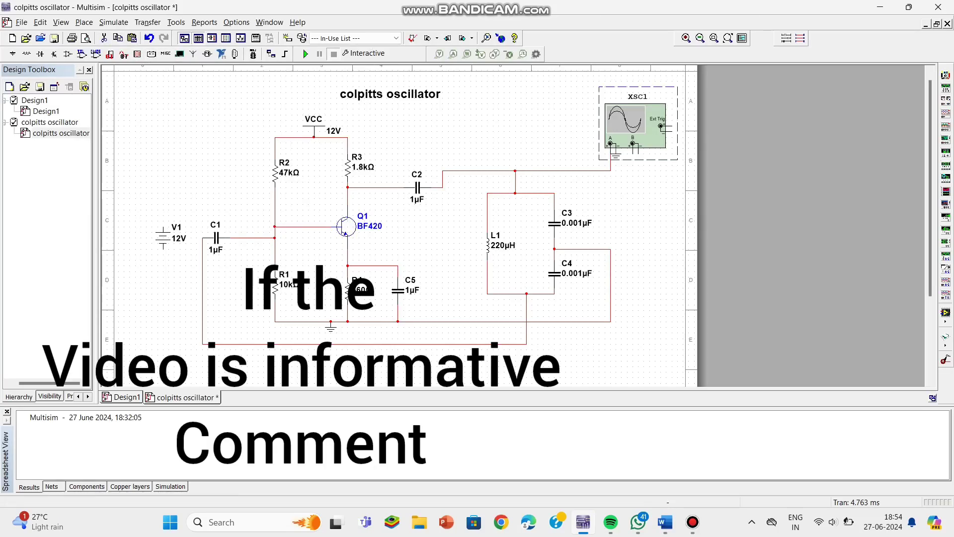
Rerun the simulation with oscilloscope XSC1 open and move its window clear of the tank circuit
double_click(634, 125)
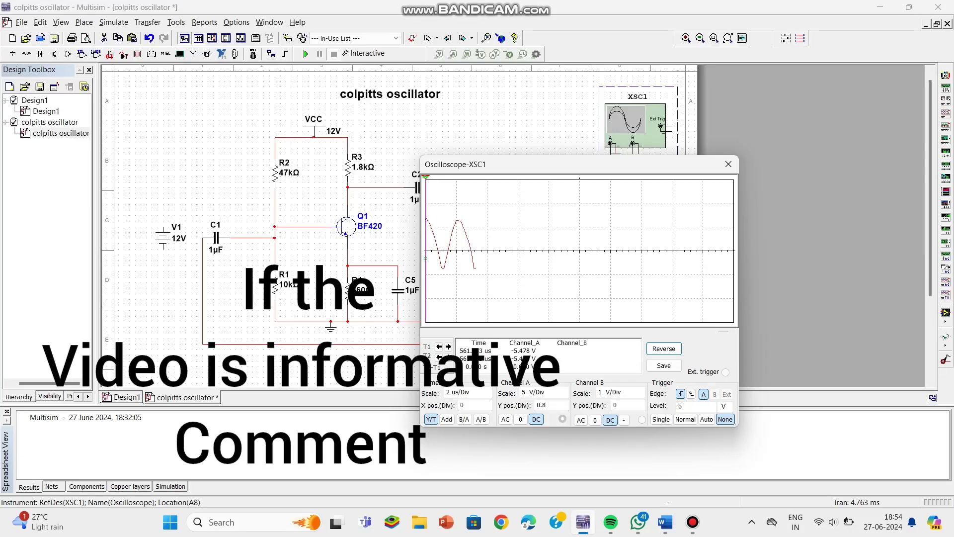
click(305, 53)
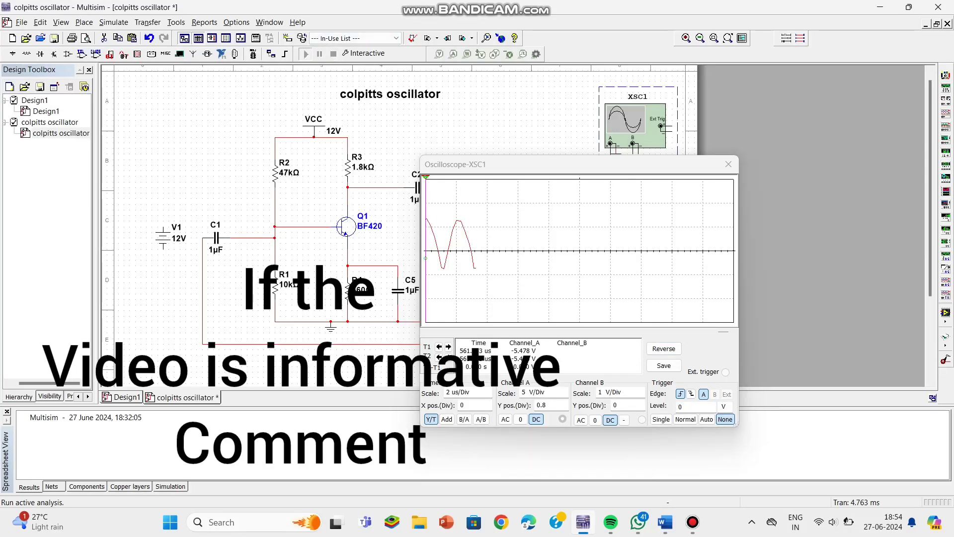
drag(524, 164, 744, 196)
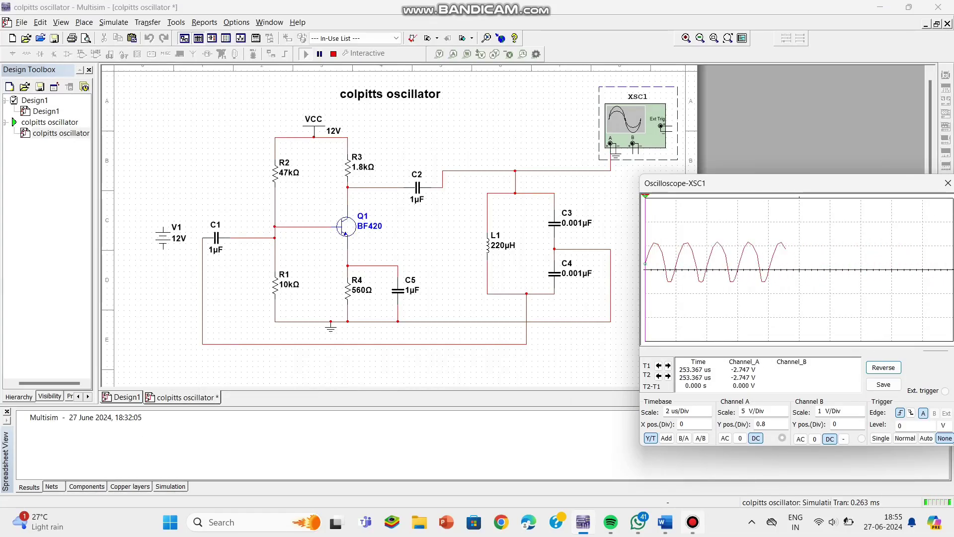
mouse_move(692, 522)
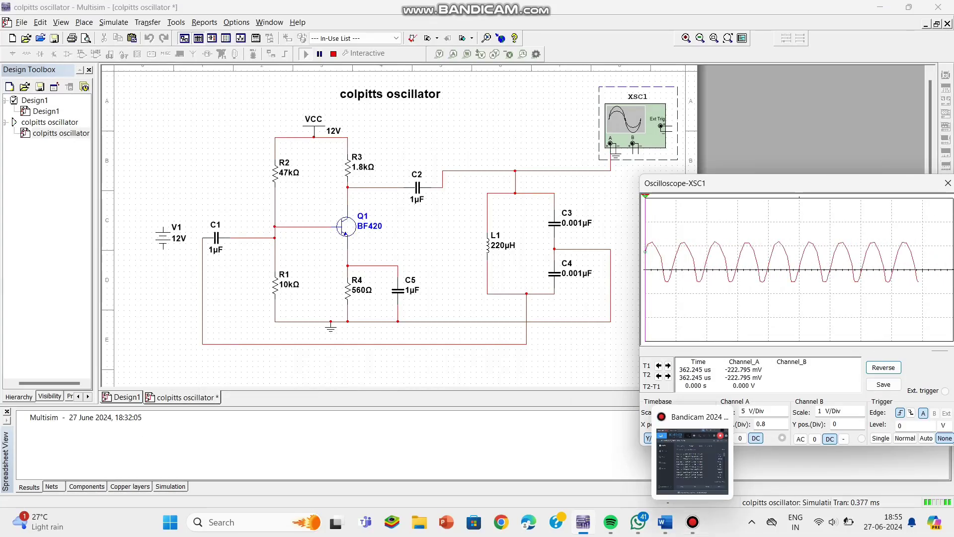